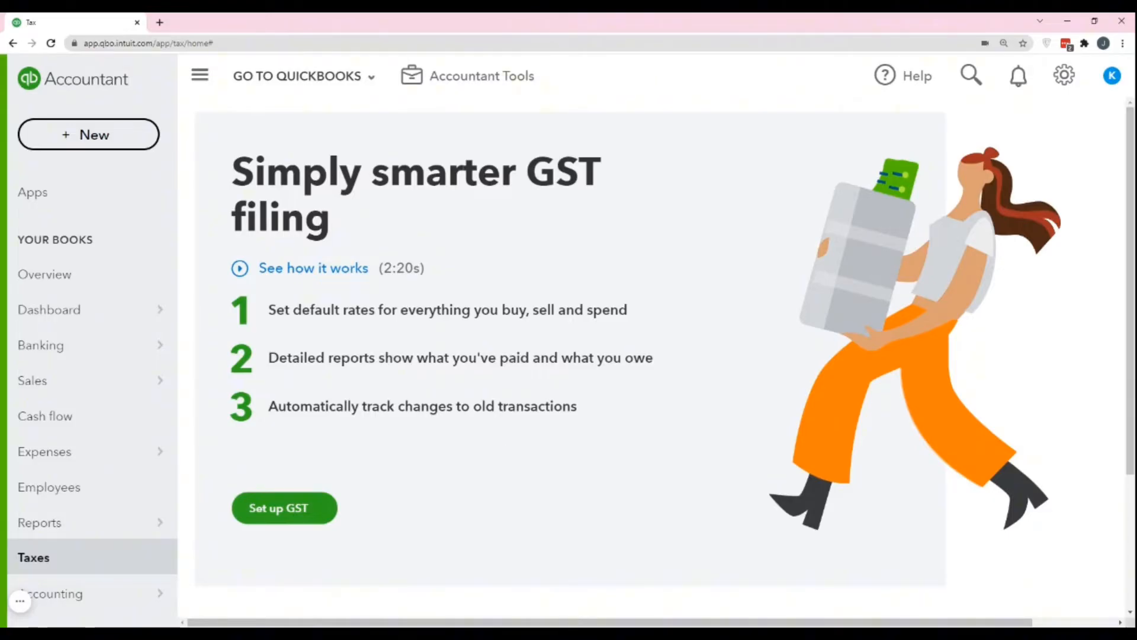
Open the GST setup form from the Taxes page and check which tax agency it applies to.
left_click(77, 567)
left_click(274, 513)
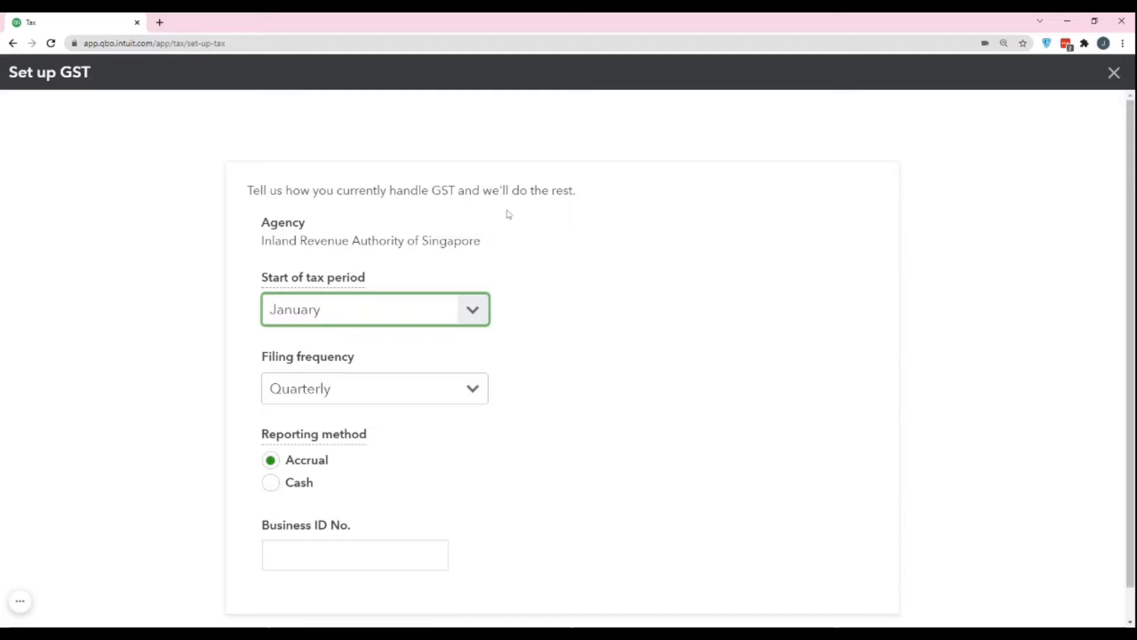
double_click(443, 190)
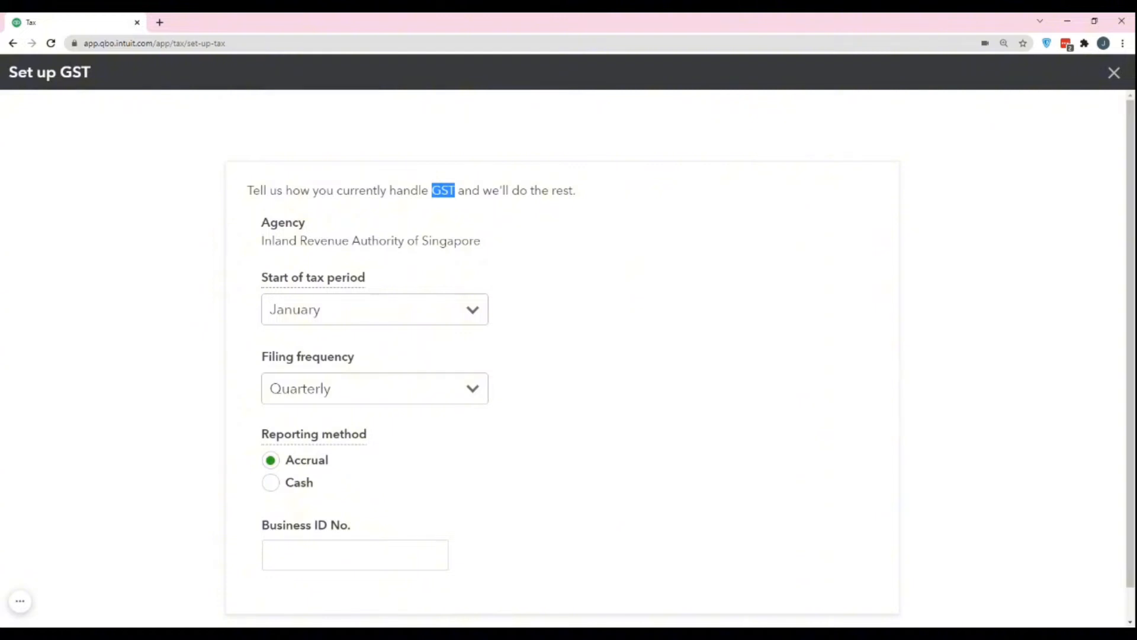
left_click_drag(421, 240, 481, 240)
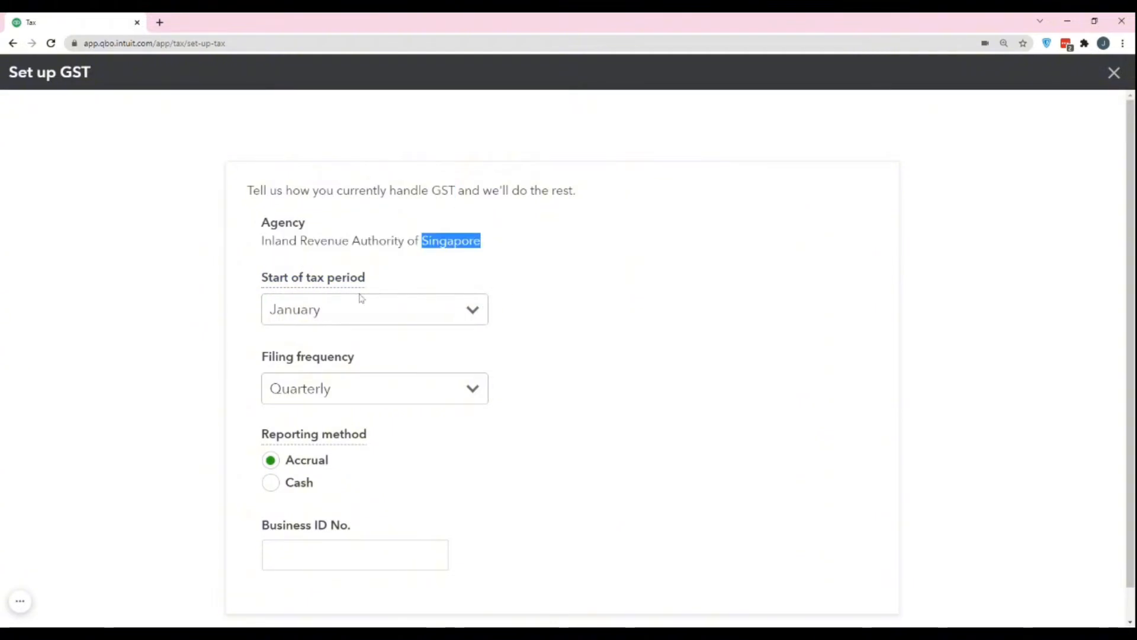
Review the month choices for the start of the tax period and the available filing frequencies.
left_click(466, 312)
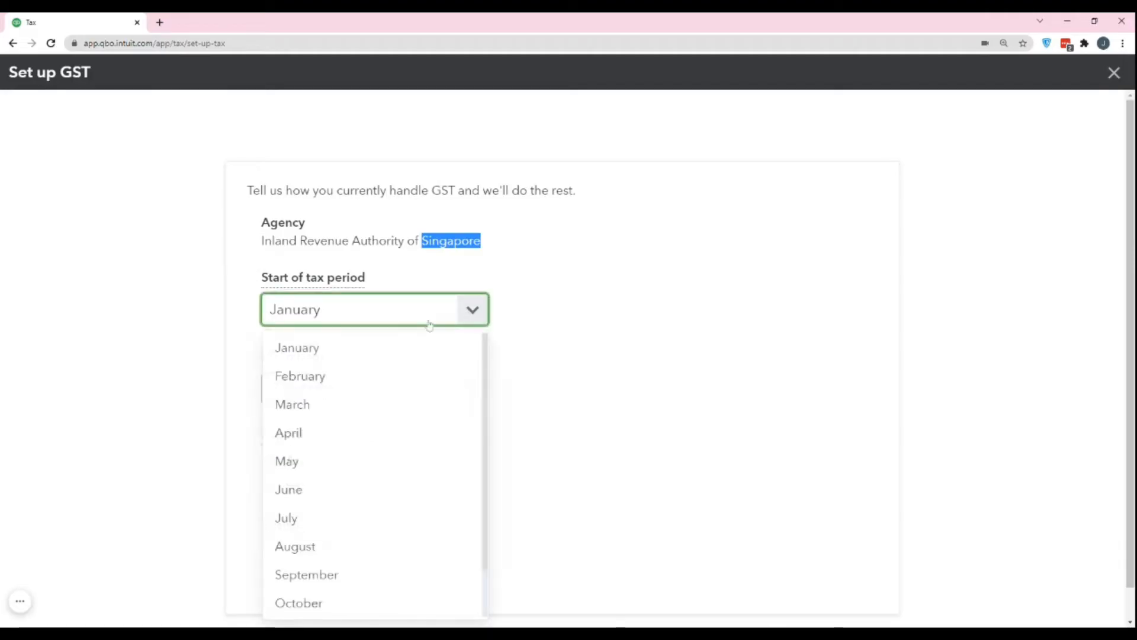
scroll(384, 391, "down", 1)
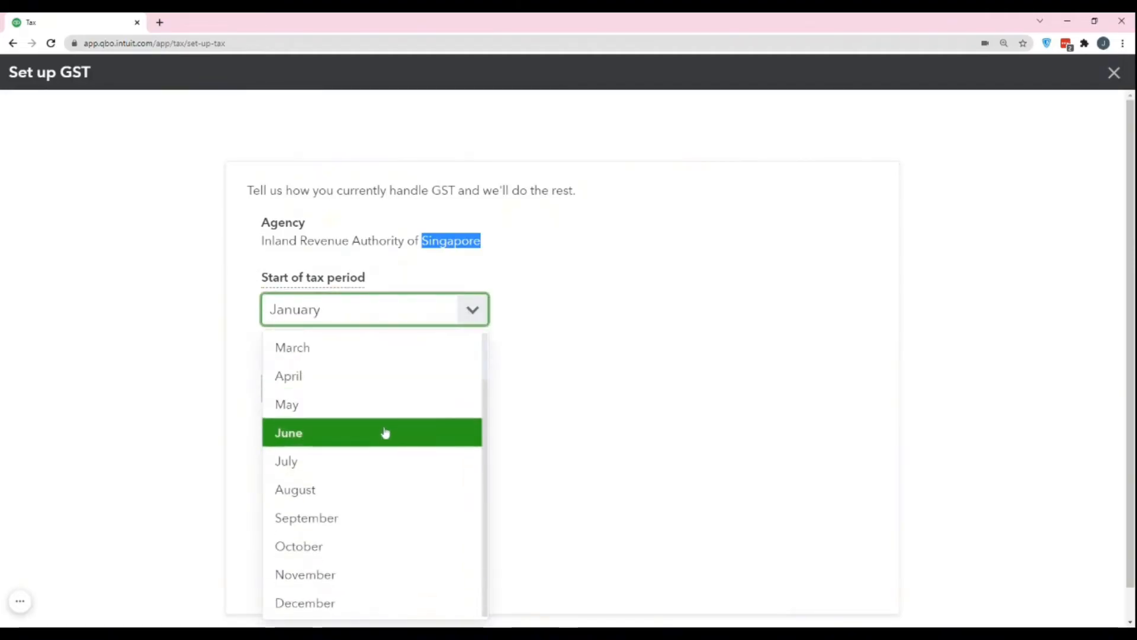
left_click(576, 329)
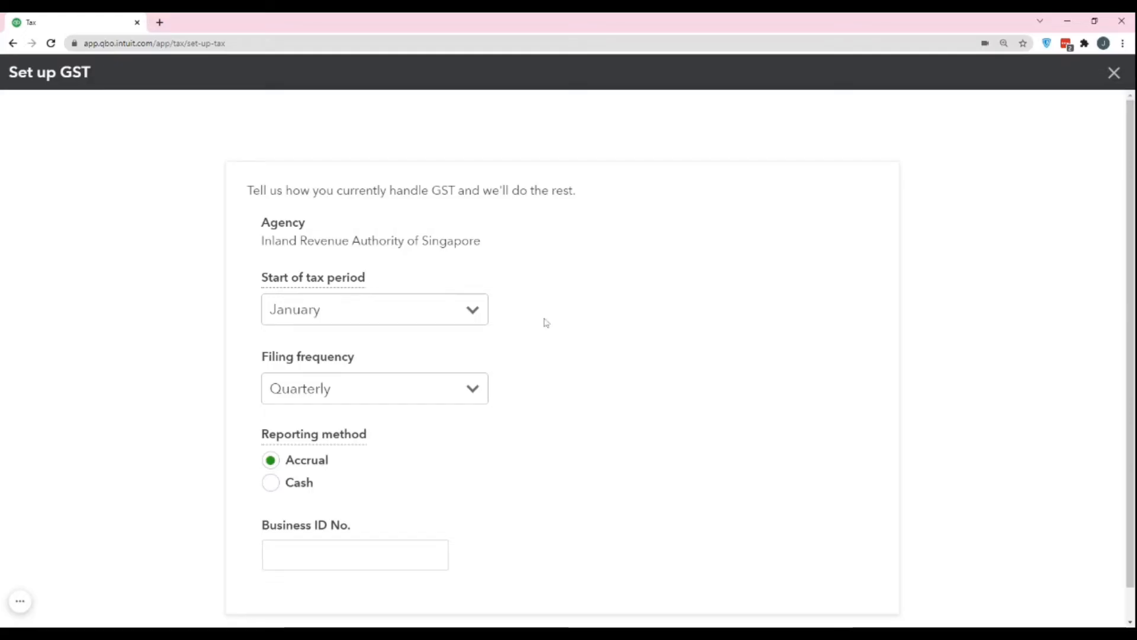
left_click(467, 395)
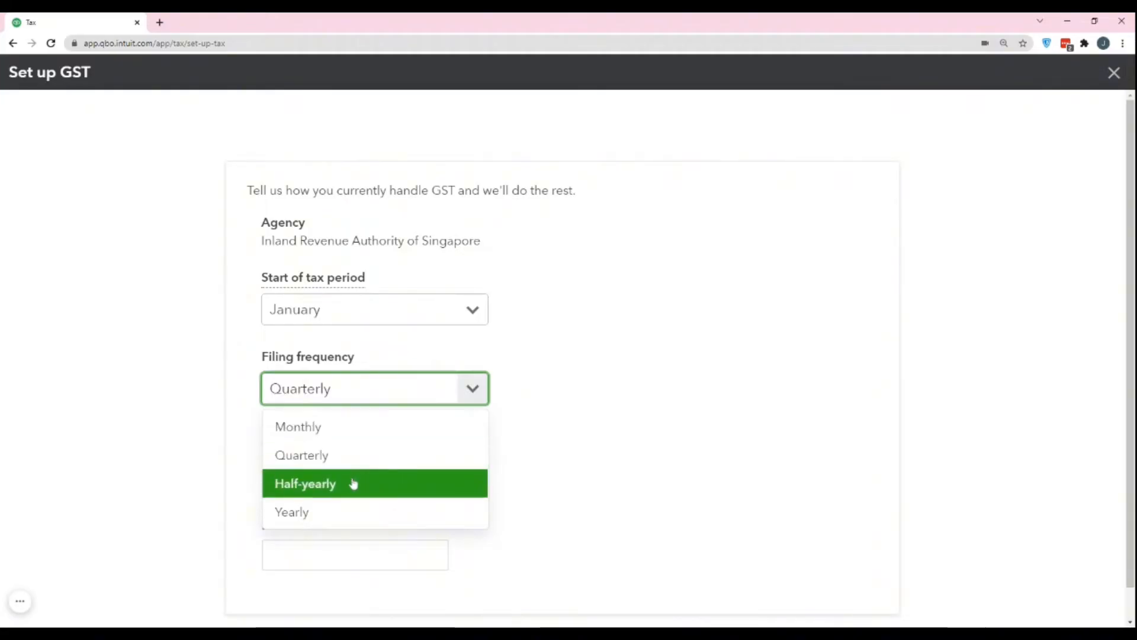
left_click(543, 385)
Submit the GST setup with a January start, Quarterly filing, Accrual reporting and the business ID number left blank.
scroll(514, 391, "down", 1)
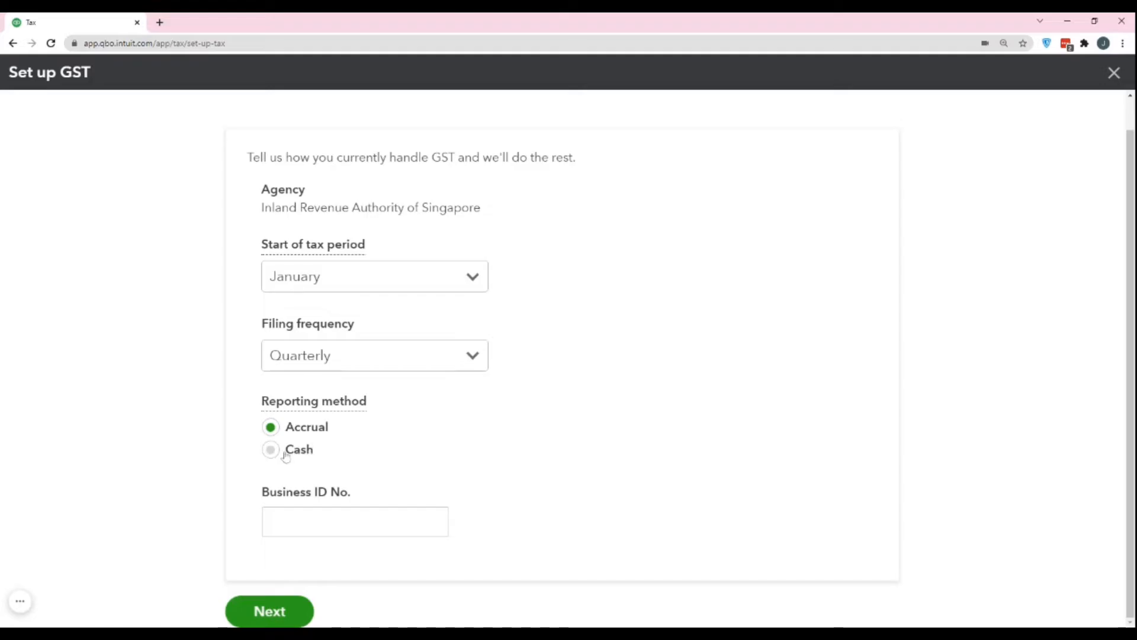
left_click(274, 509)
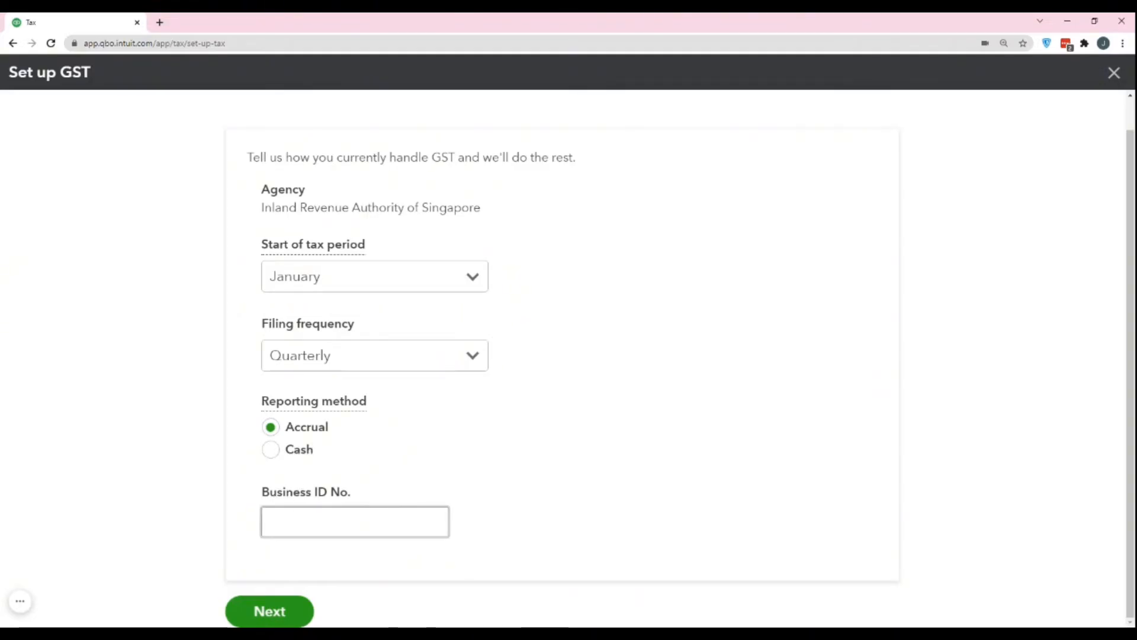
scroll(437, 284, "up", 1)
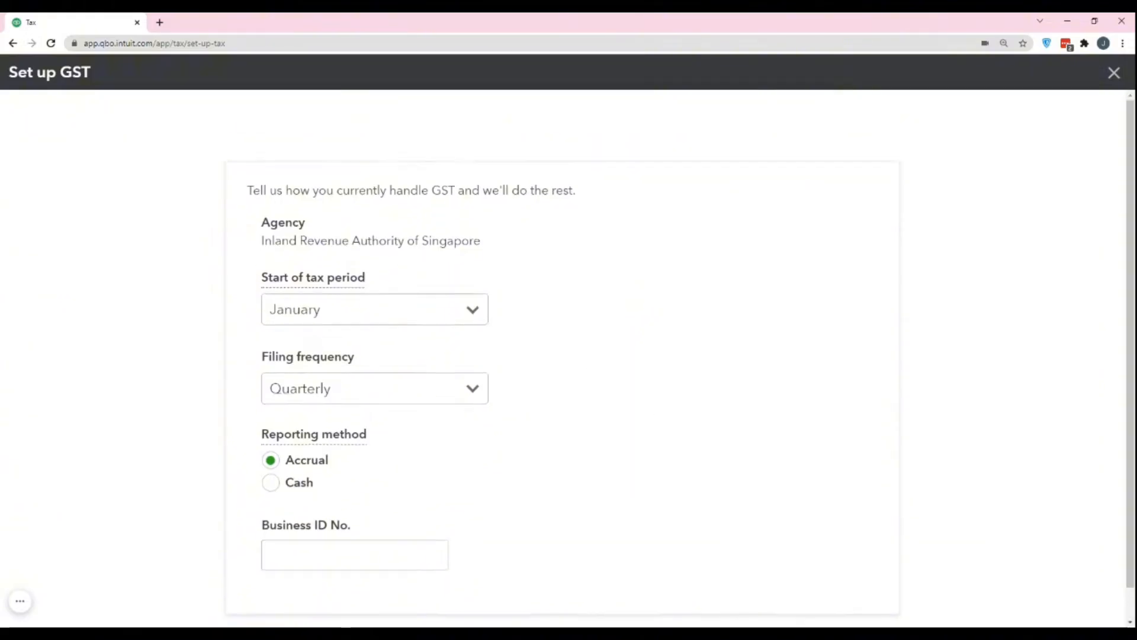
scroll(414, 472, "down", 1)
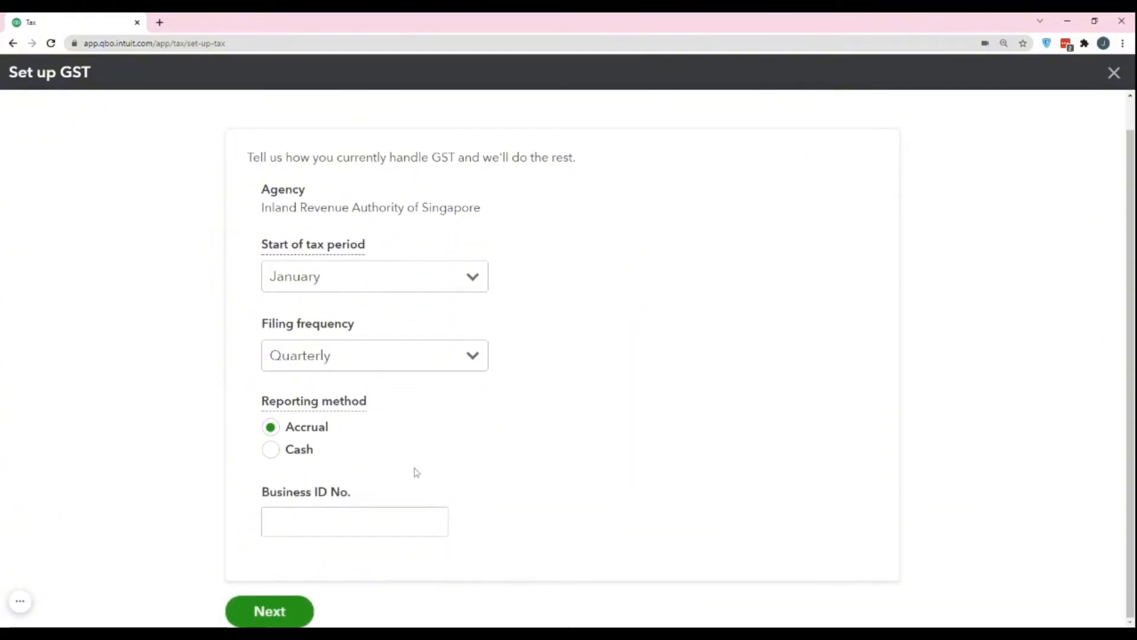
left_click(270, 611)
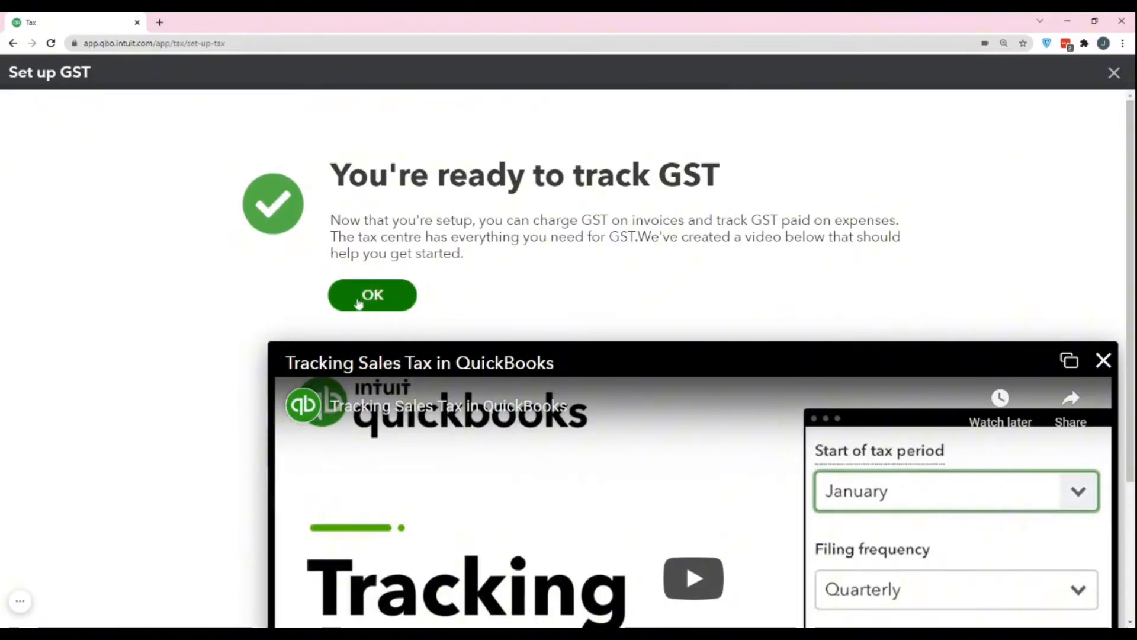
Look over the GST setup confirmation page and accept it to reach the tax centre.
scroll(740, 370, "down", 3)
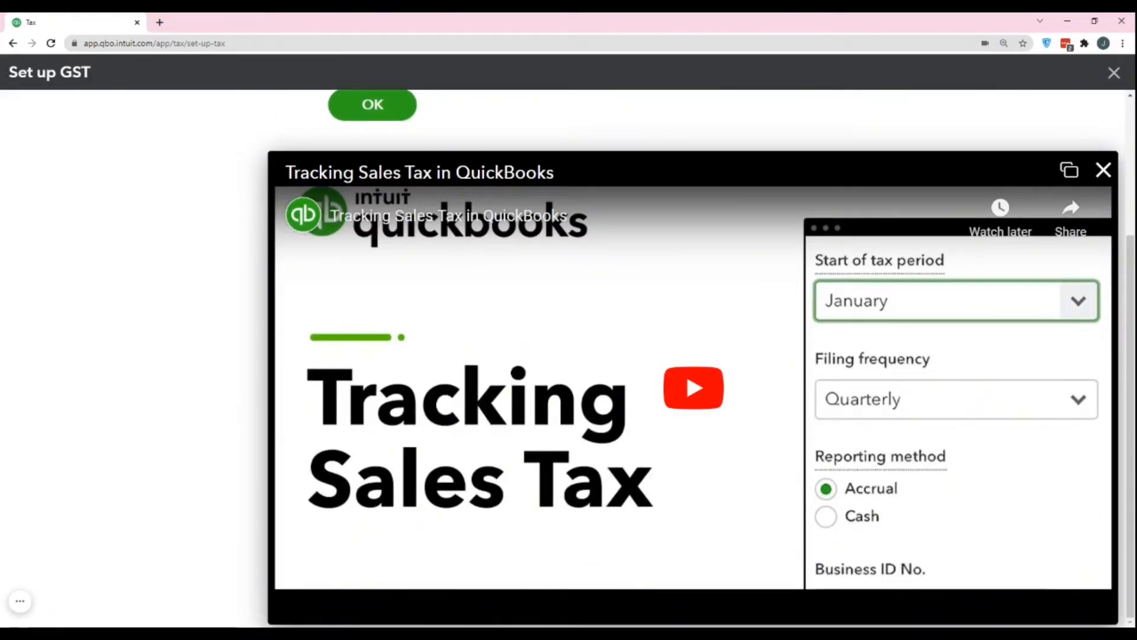
scroll(678, 344, "up", 1)
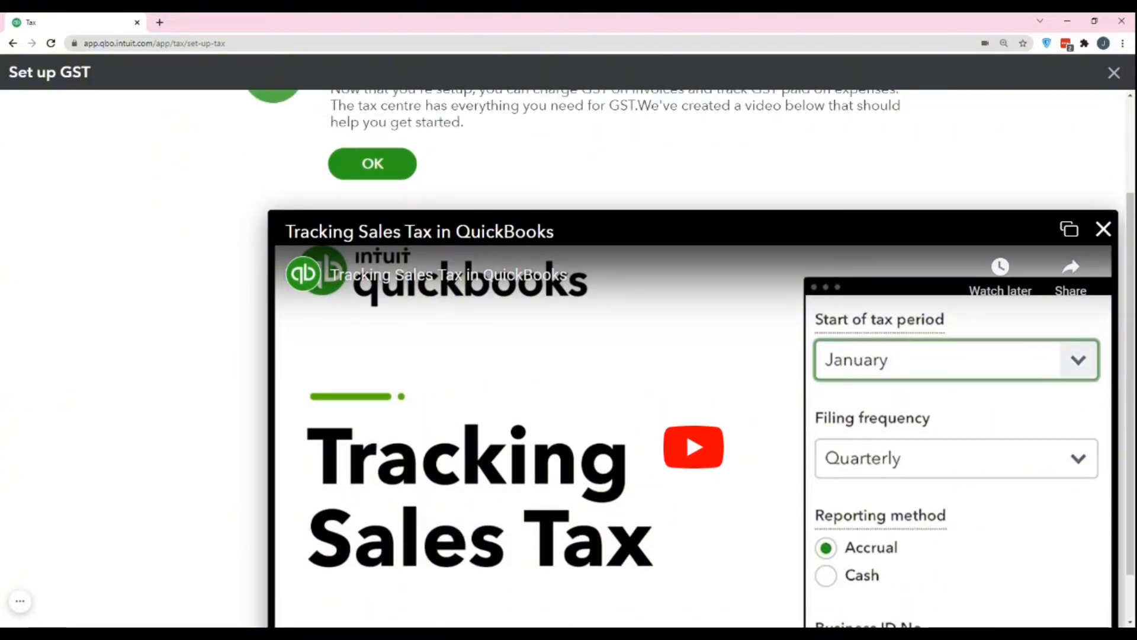
scroll(621, 335, "up", 2)
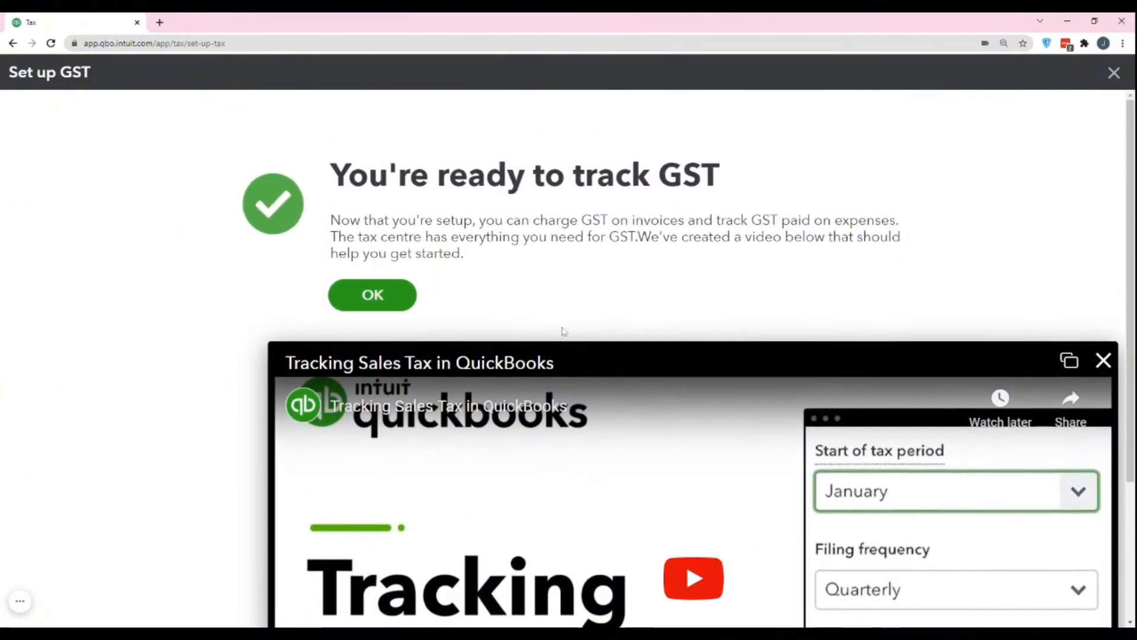
left_click(380, 299)
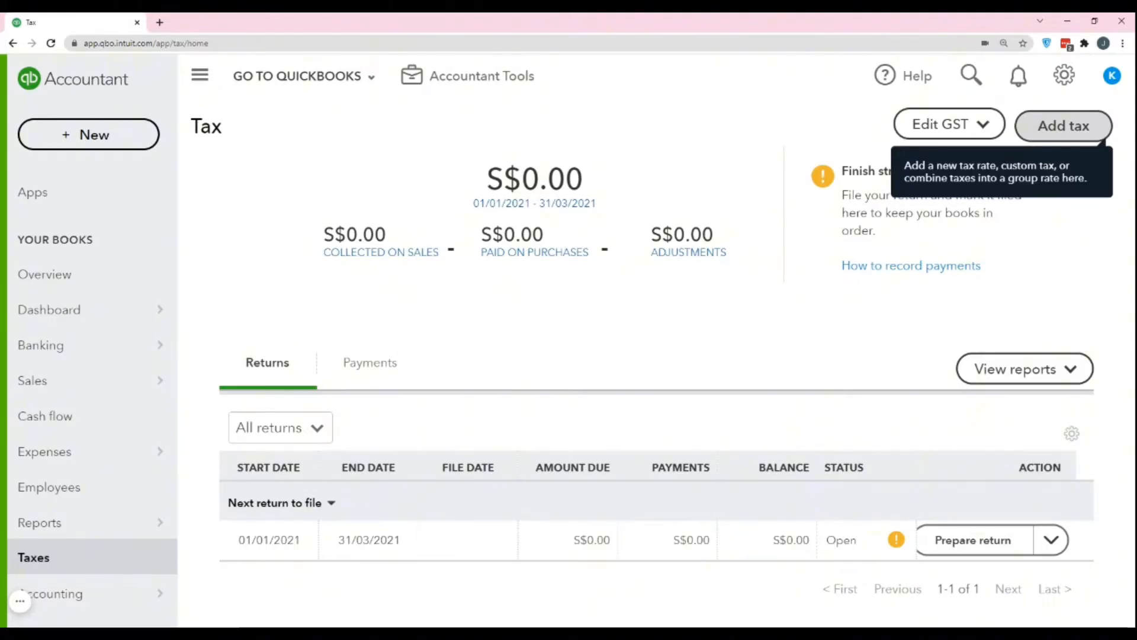
Start adding a new GST tax rate and name it "Sales Tax".
left_click(1063, 126)
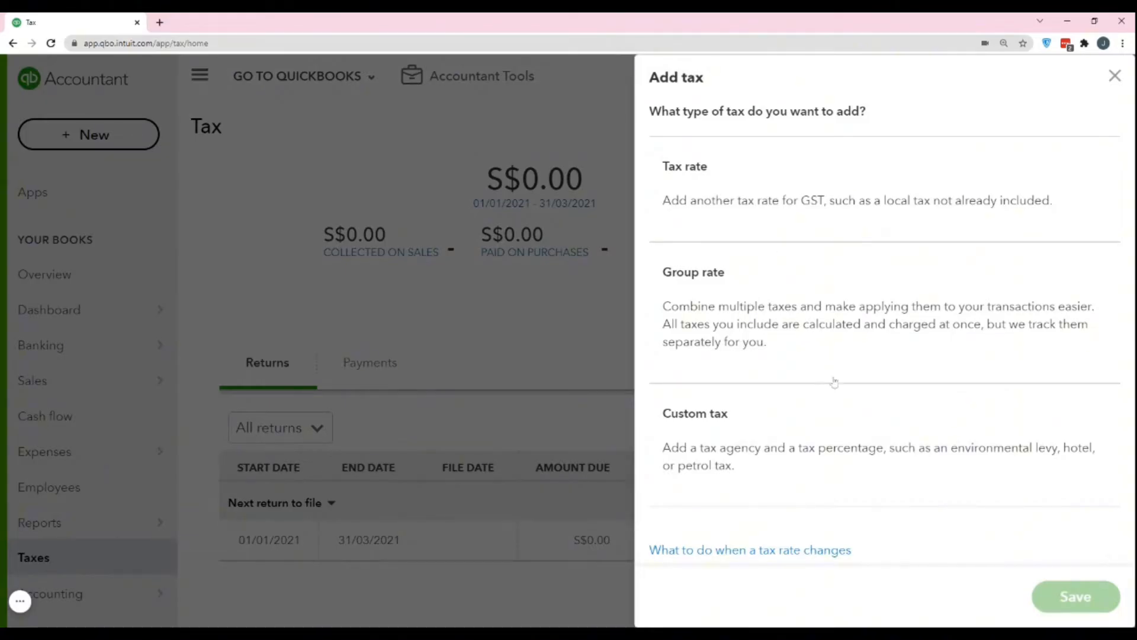
left_click(762, 209)
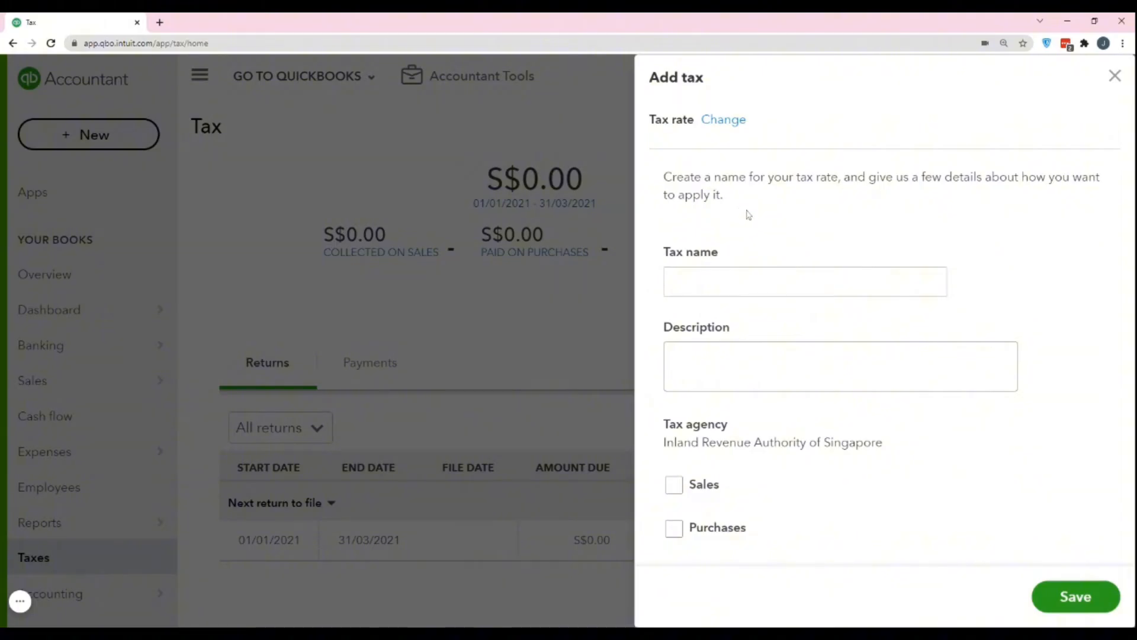
left_click(733, 277)
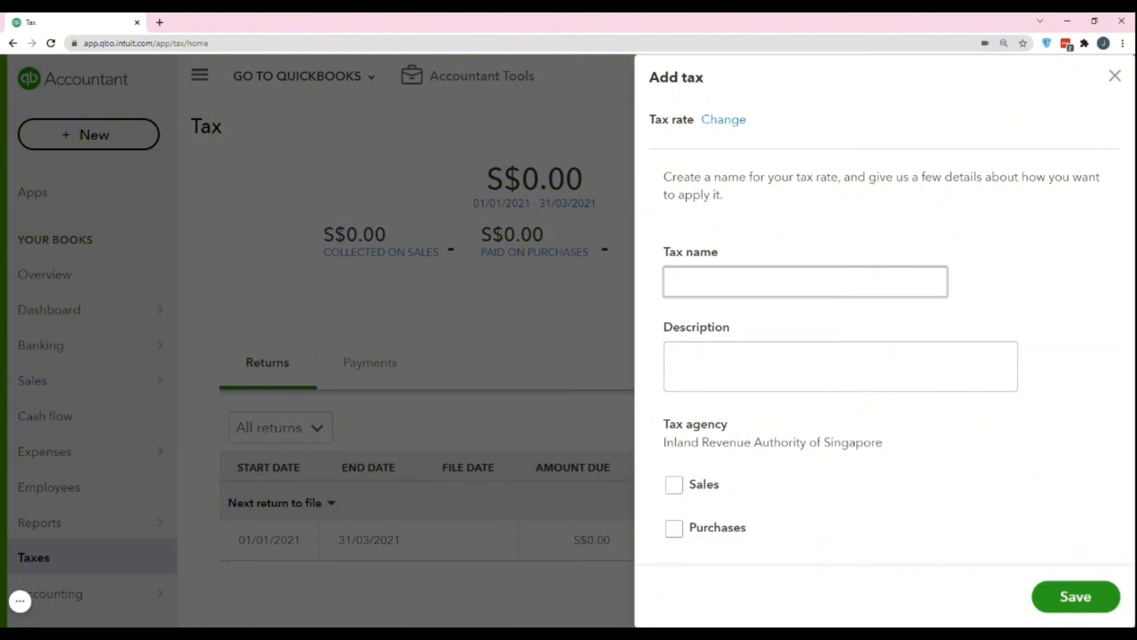
type("Sale")
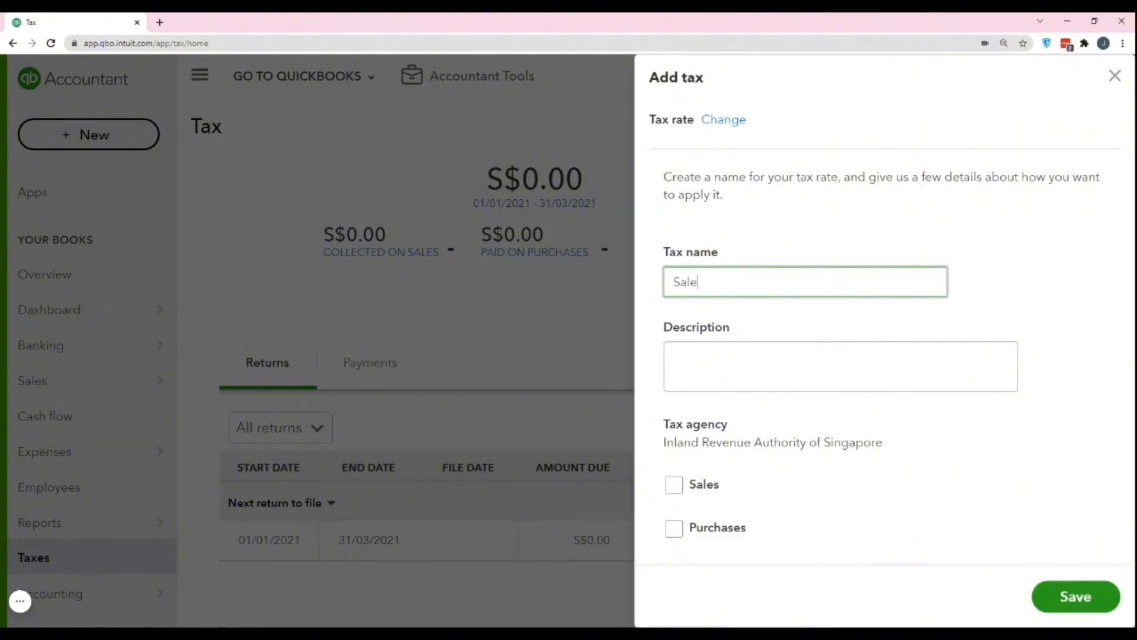
type("s a")
type("R")
key("BackSpace")
type("The")
key("BackSpace")
key("BackSpace")
type("ax")
Enter "Sales Tax in Virginia" as the description of the new tax rate.
key("Tab")
type("in Vir")
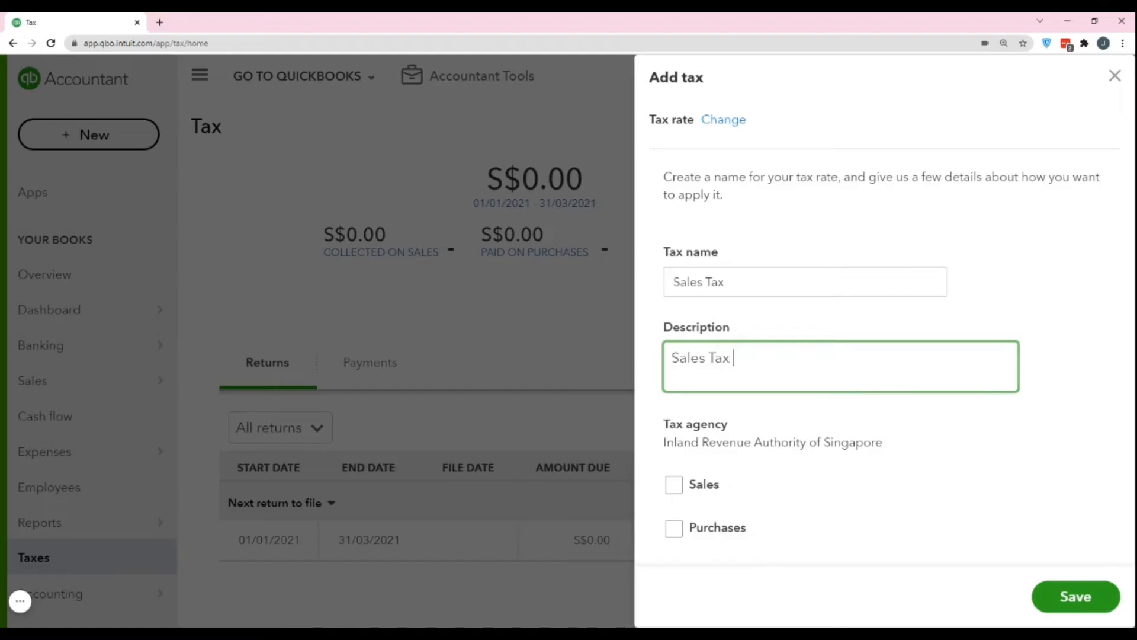
type("ginia")
Apply the new tax to sales and set its sales rate to 6%.
left_click(675, 485)
scroll(760, 500, "down", 2)
left_click(688, 432)
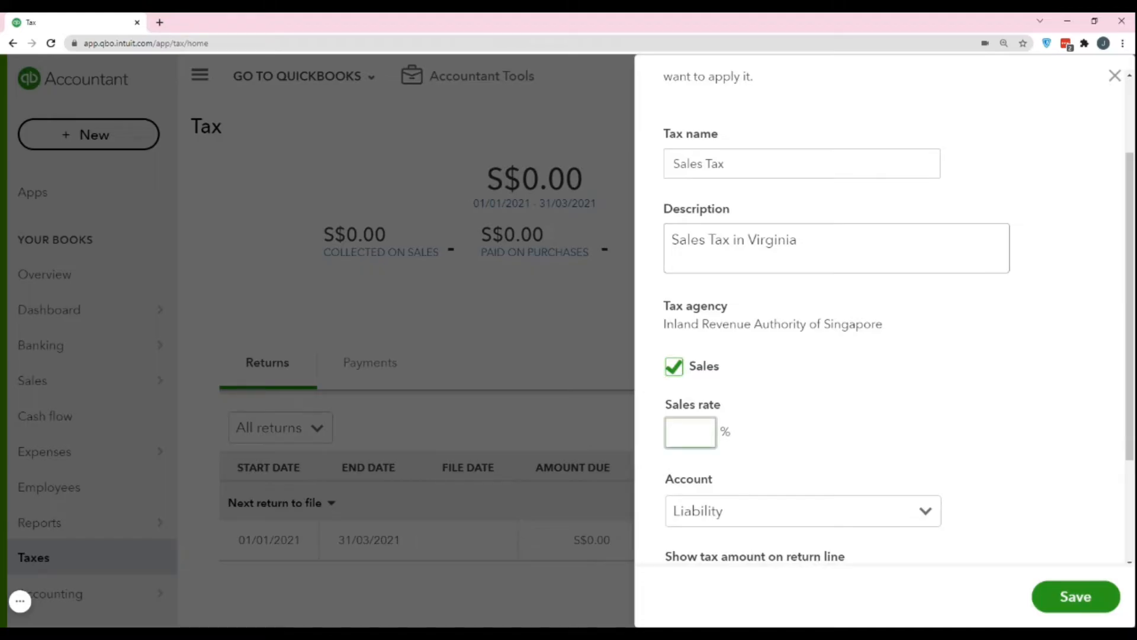
type("6")
left_click(797, 403)
Set the sales tax account to Liability and the net amount return line to Not applicable (N/A).
scroll(796, 404, "down", 1)
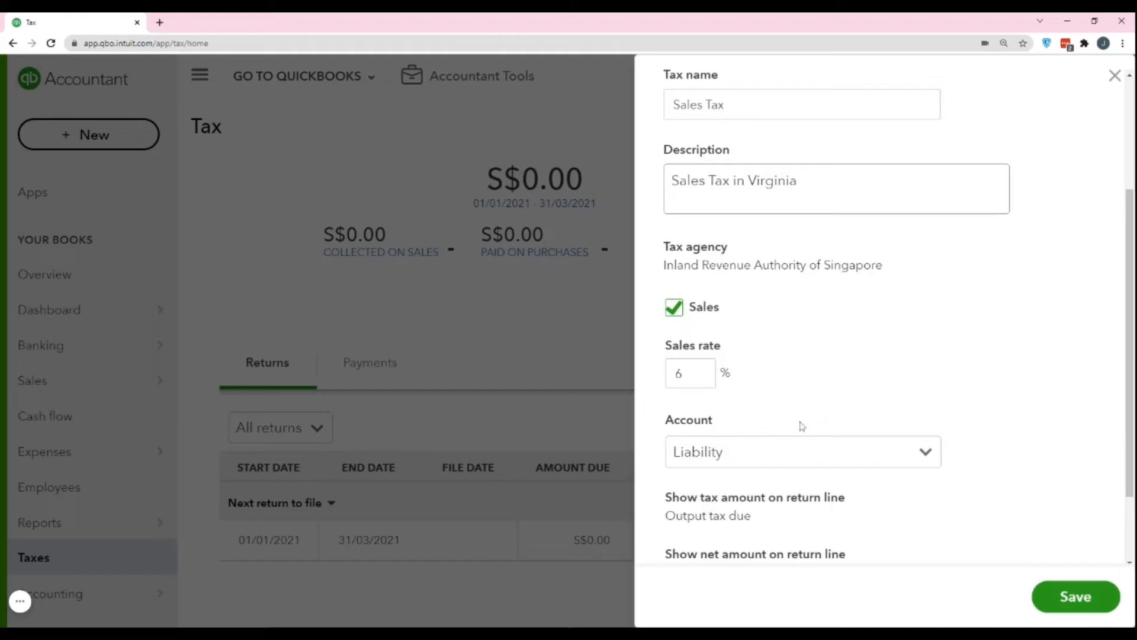
left_click(745, 451)
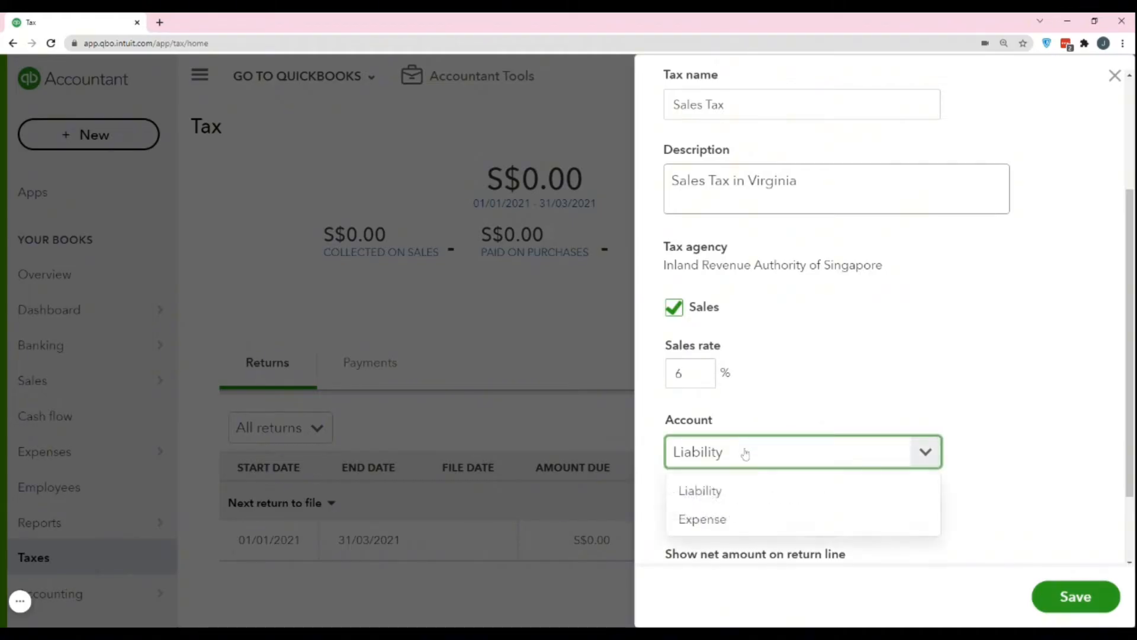
left_click(702, 491)
scroll(811, 455, "down", 1)
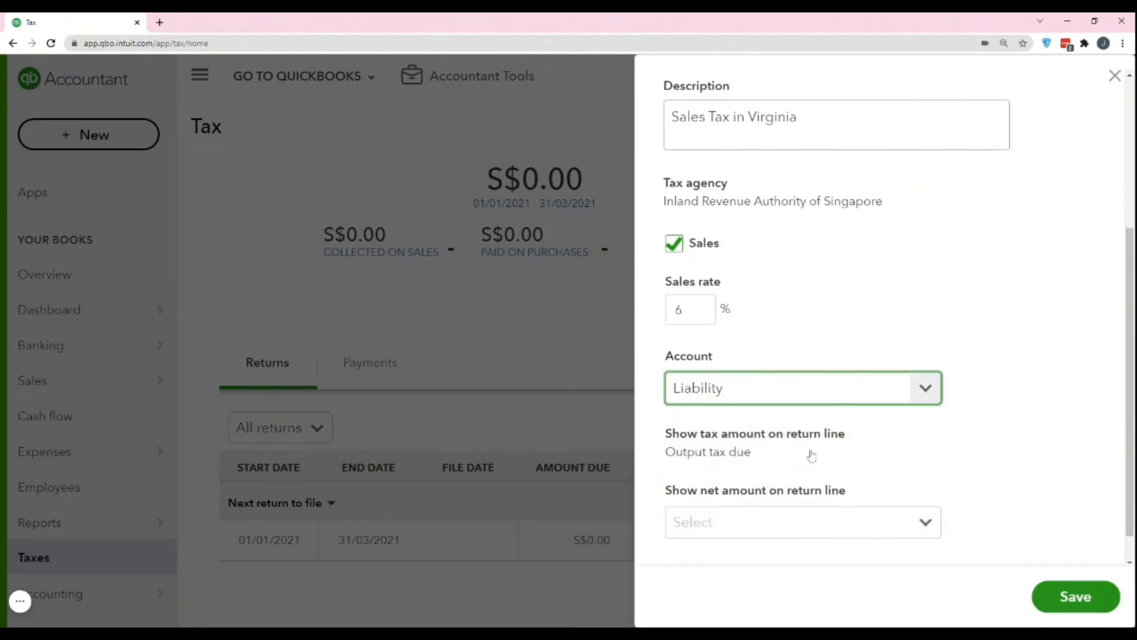
scroll(812, 454, "down", 1)
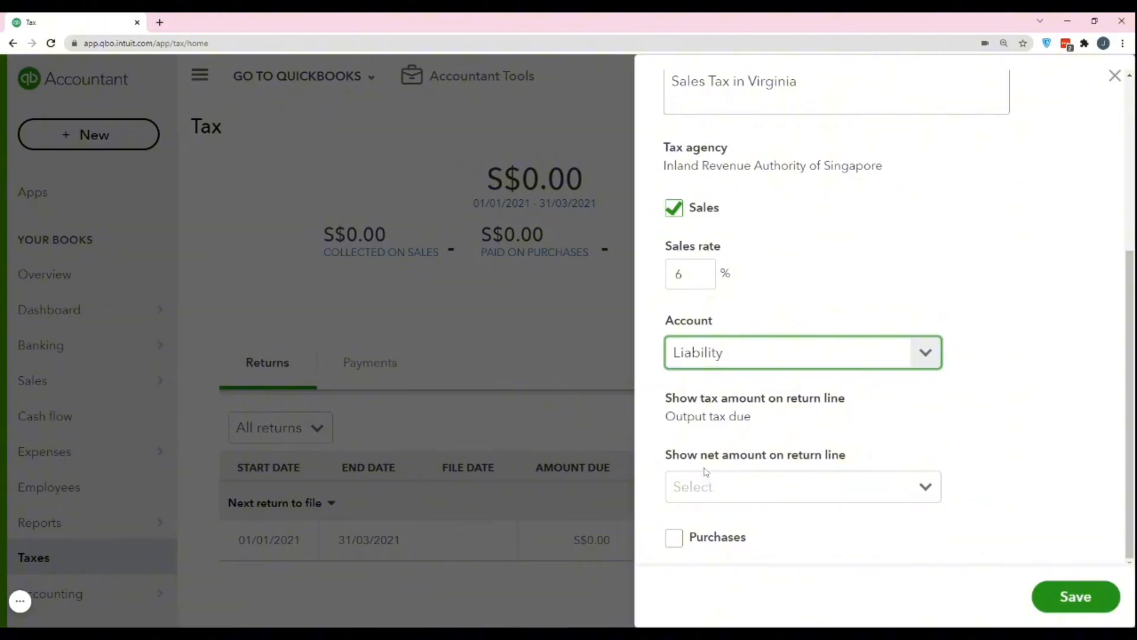
left_click(854, 472)
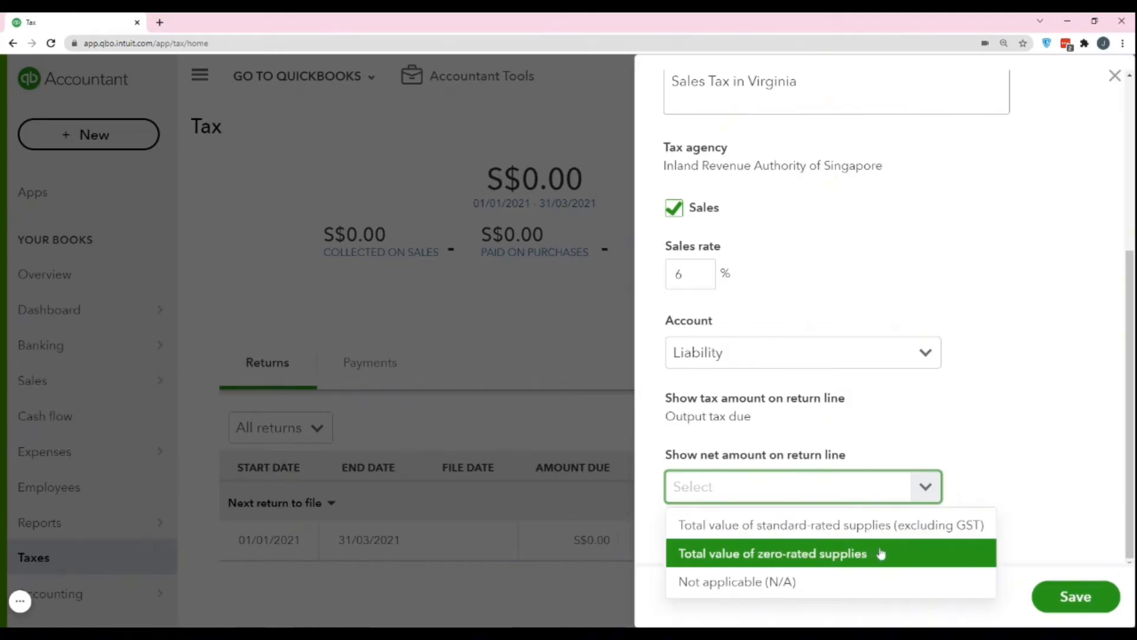
left_click(795, 583)
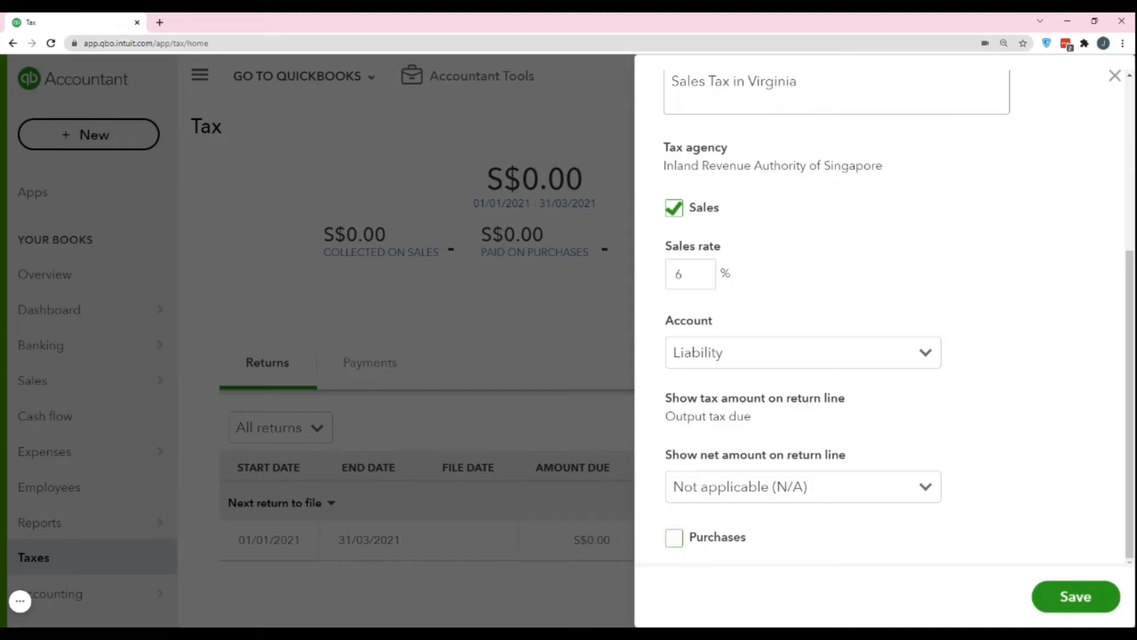
left_click(674, 537)
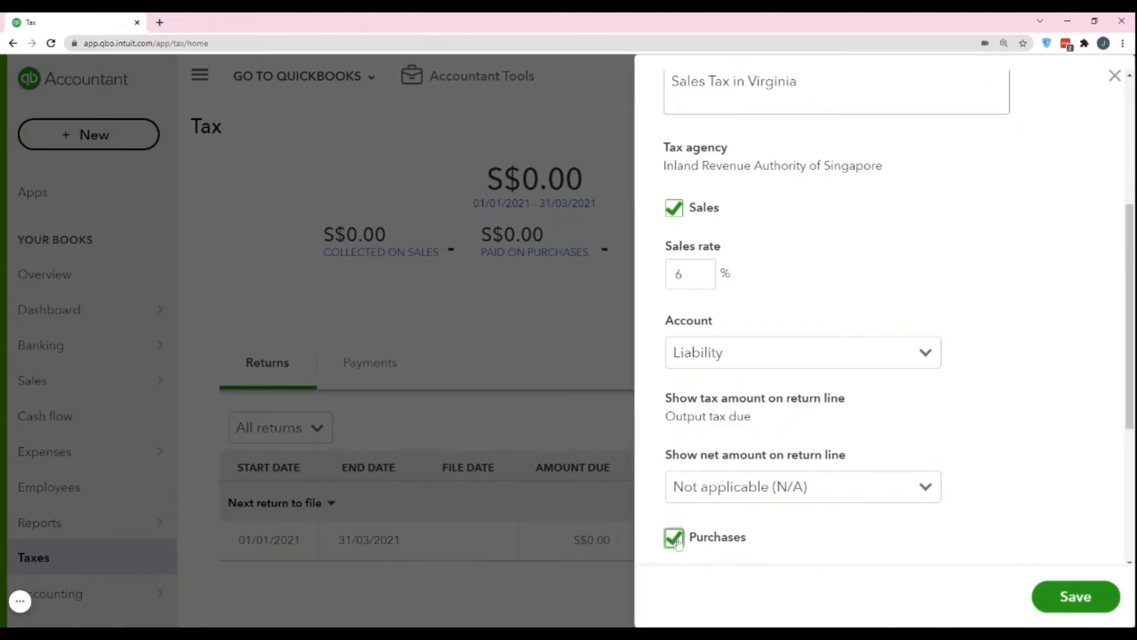
scroll(915, 501, "down", 4)
left_click(691, 368)
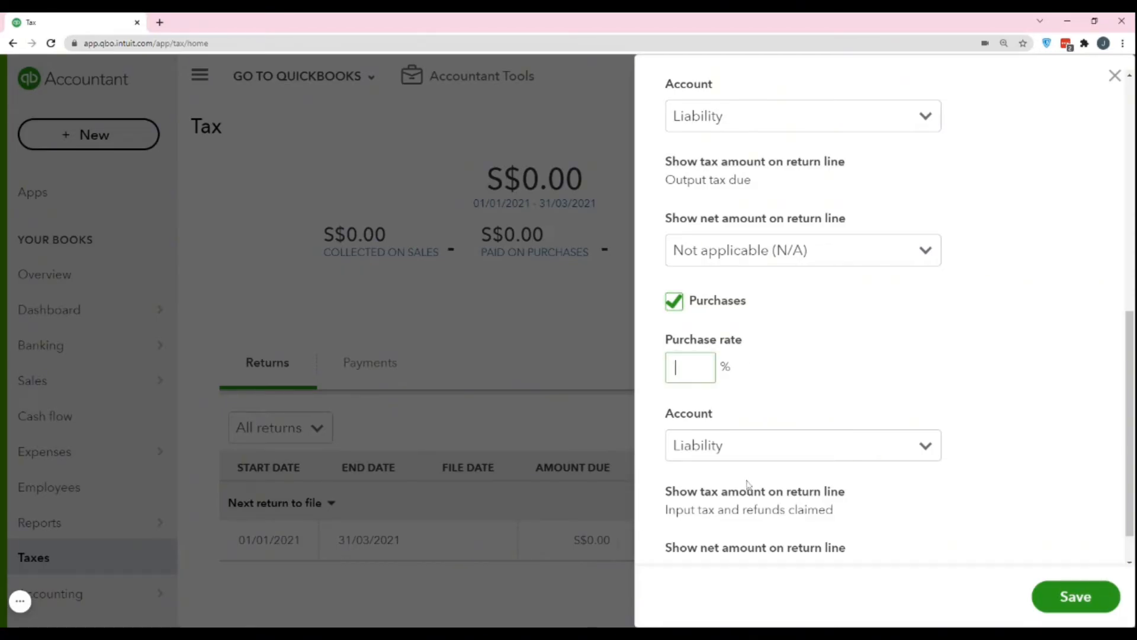
scroll(737, 450, "down", 2)
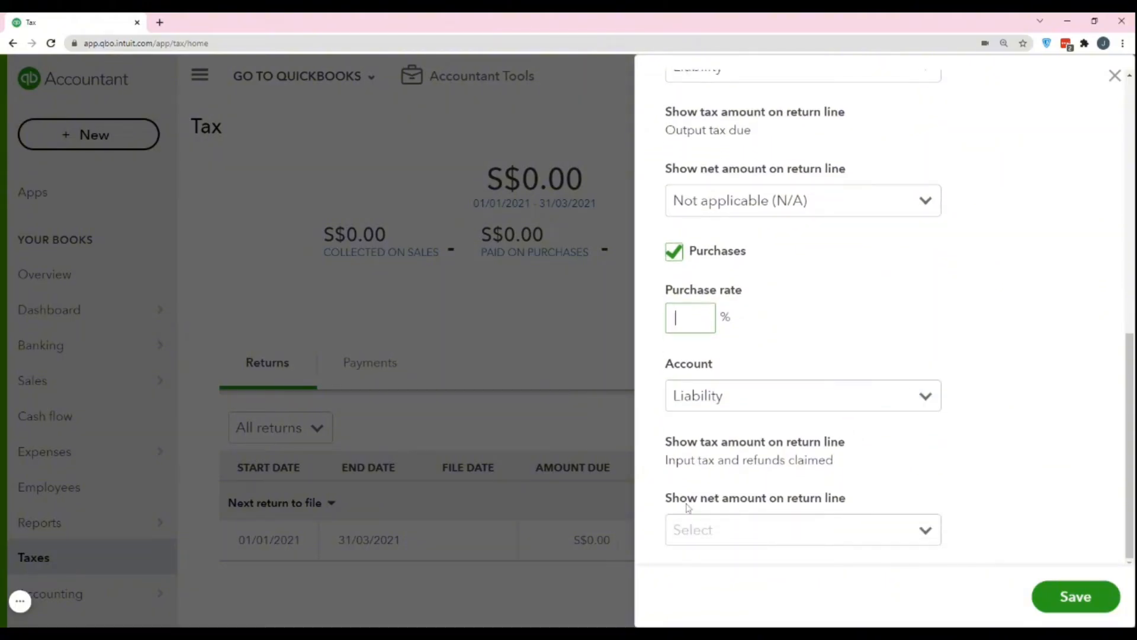
scroll(805, 335, "up", 3)
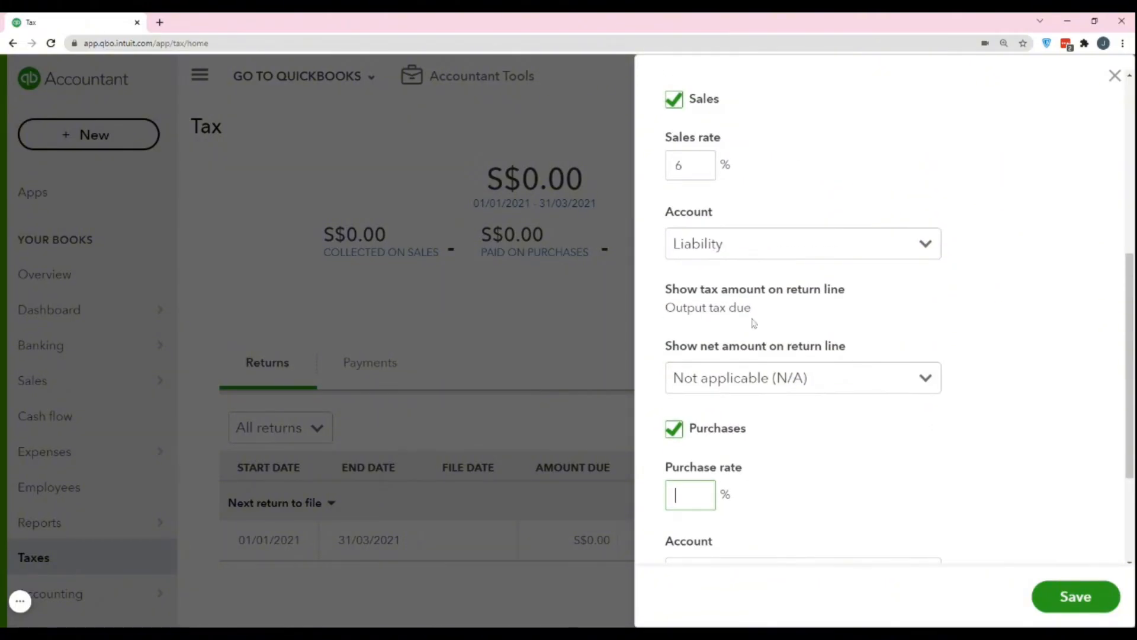
left_click(681, 431)
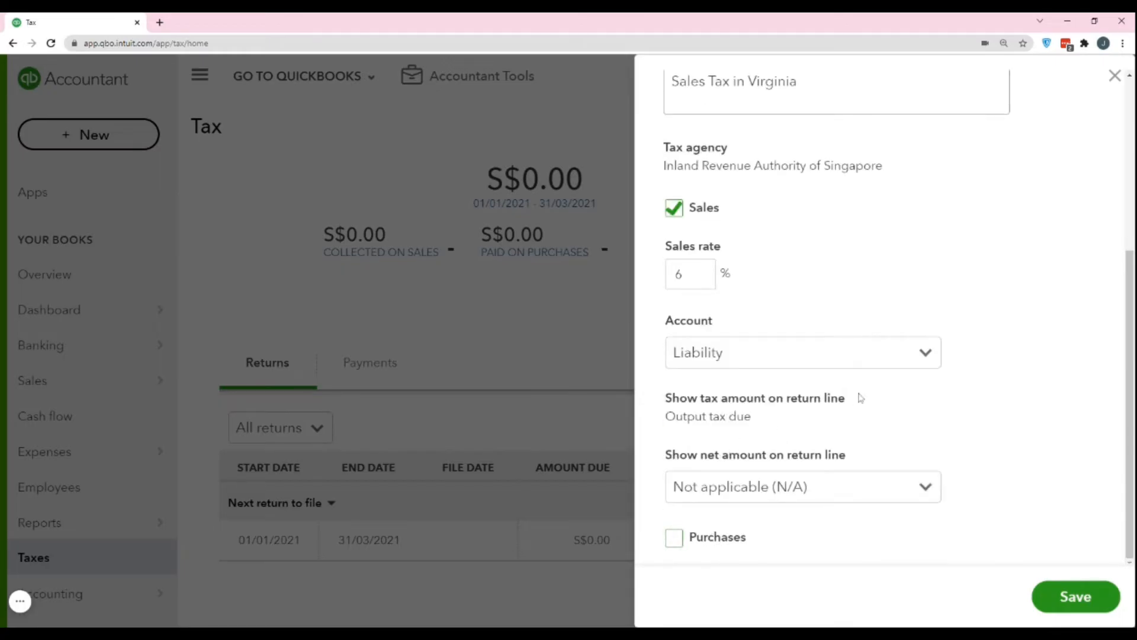
Review the entered details of the new sales tax rate and save it.
scroll(885, 310, "up", 5)
scroll(886, 309, "down", 5)
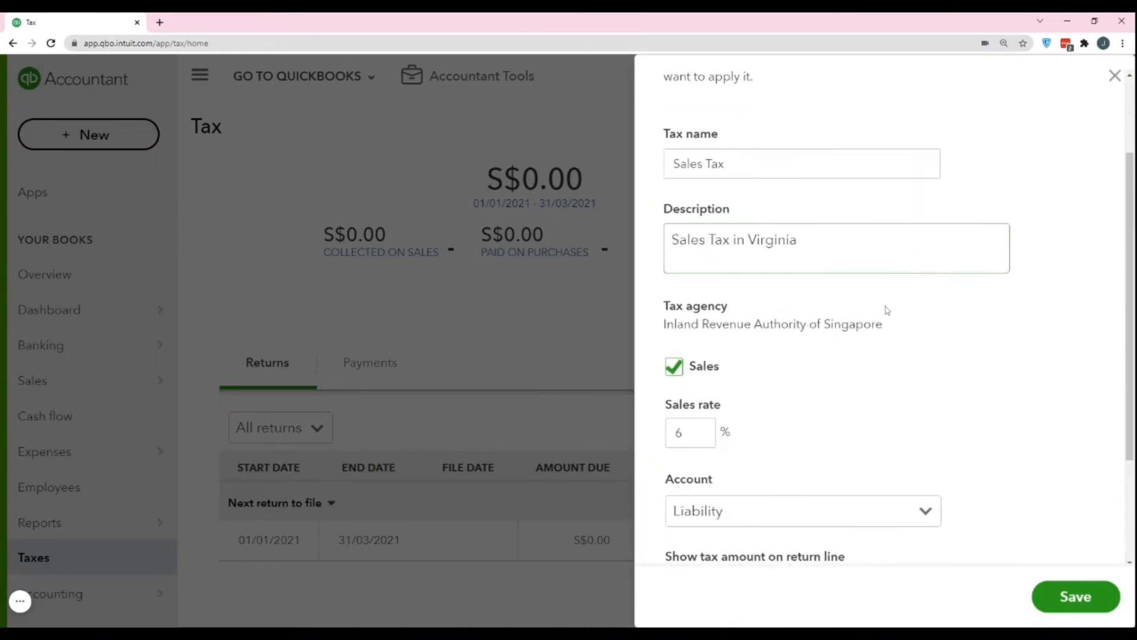
left_click(1067, 595)
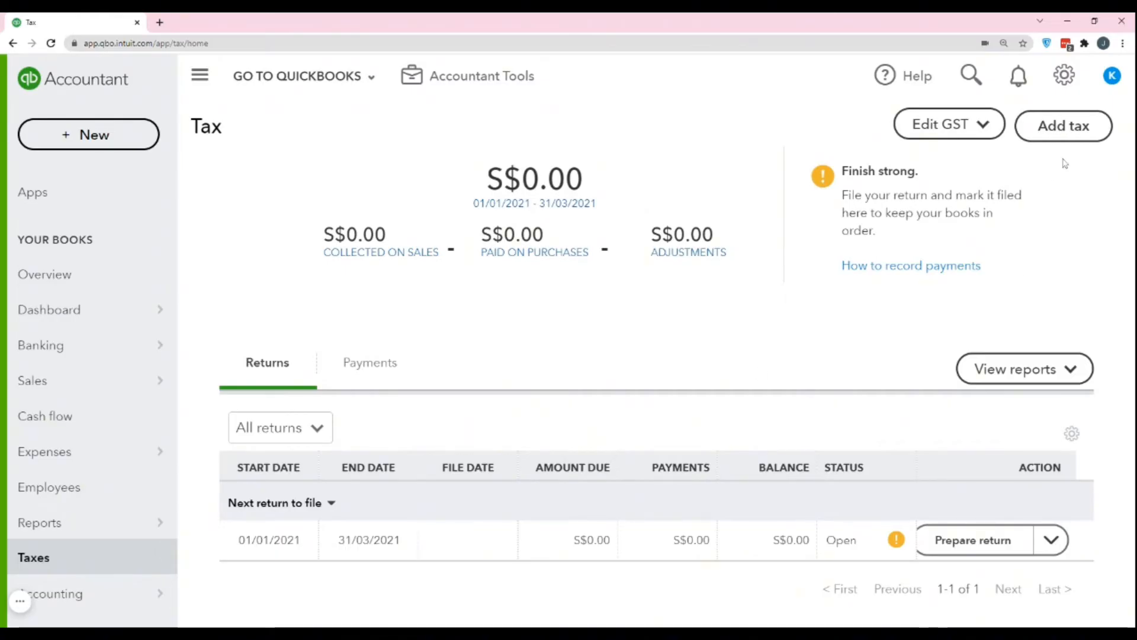
Open the GST rates for editing and look over the listed tax rates, including the Virginia sales tax.
left_click(981, 127)
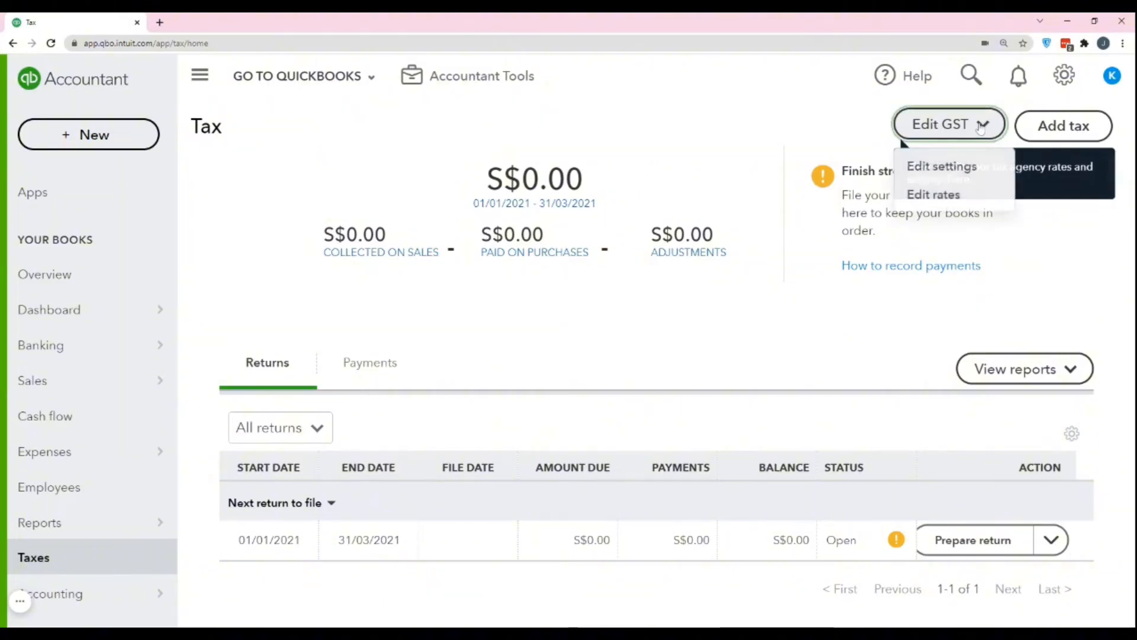
left_click(941, 199)
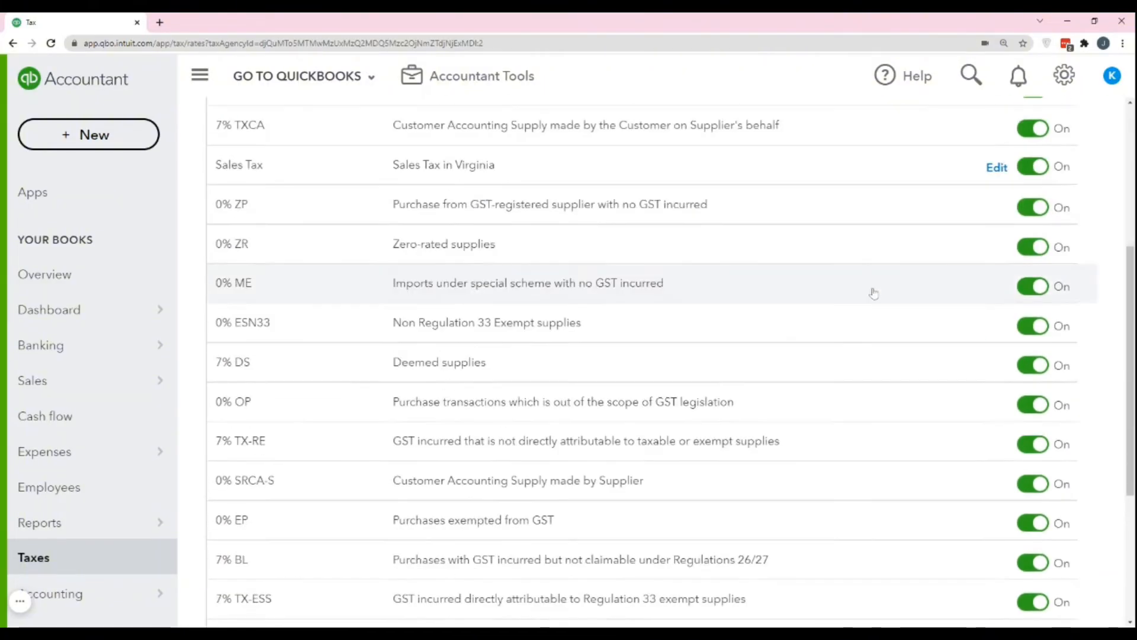
scroll(876, 299, "down", 5)
scroll(892, 314, "up", 5)
scroll(895, 318, "up", 3)
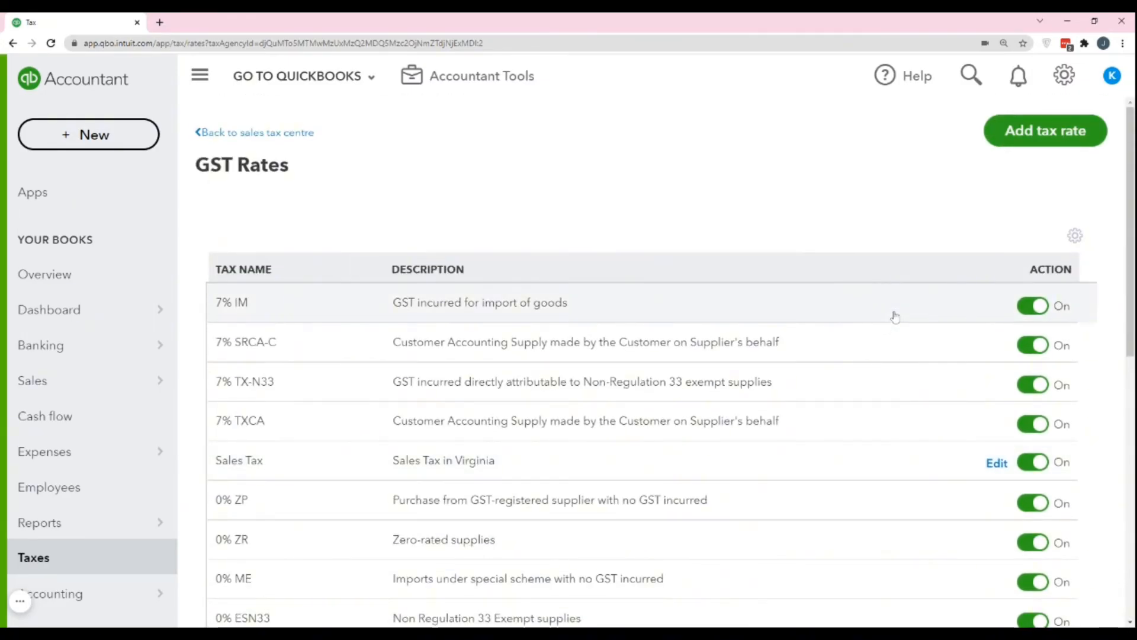
Make the 7% TX purchase tax rate inactive, reading the confirmation text before accepting the change.
scroll(1102, 371, "down", 9)
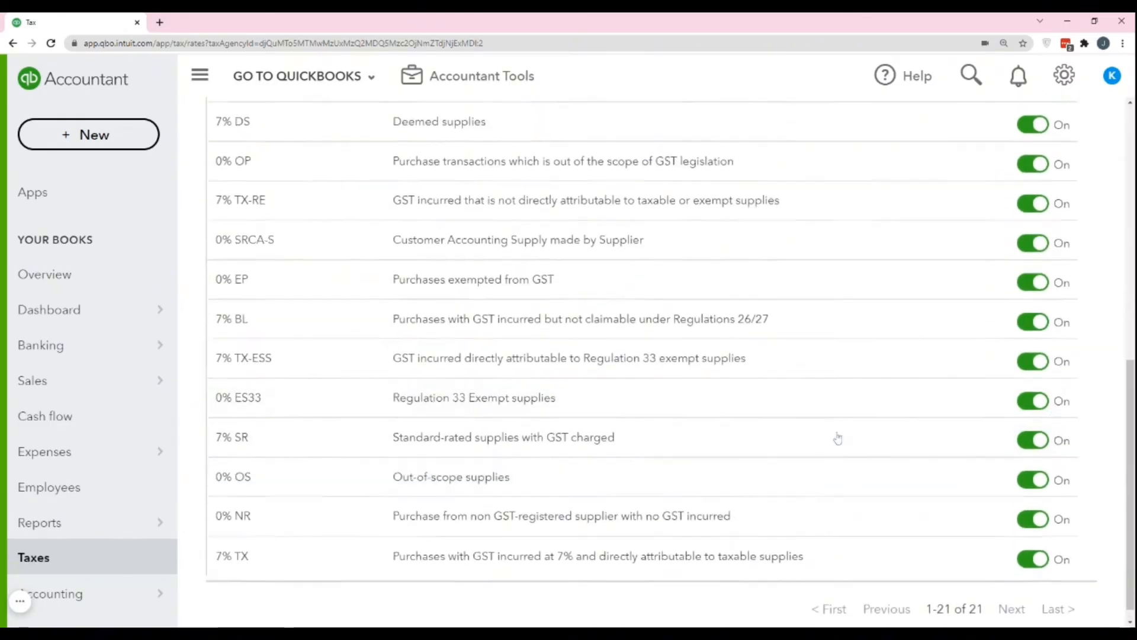
scroll(838, 435, "down", 1)
scroll(835, 430, "up", 2)
scroll(835, 429, "down", 2)
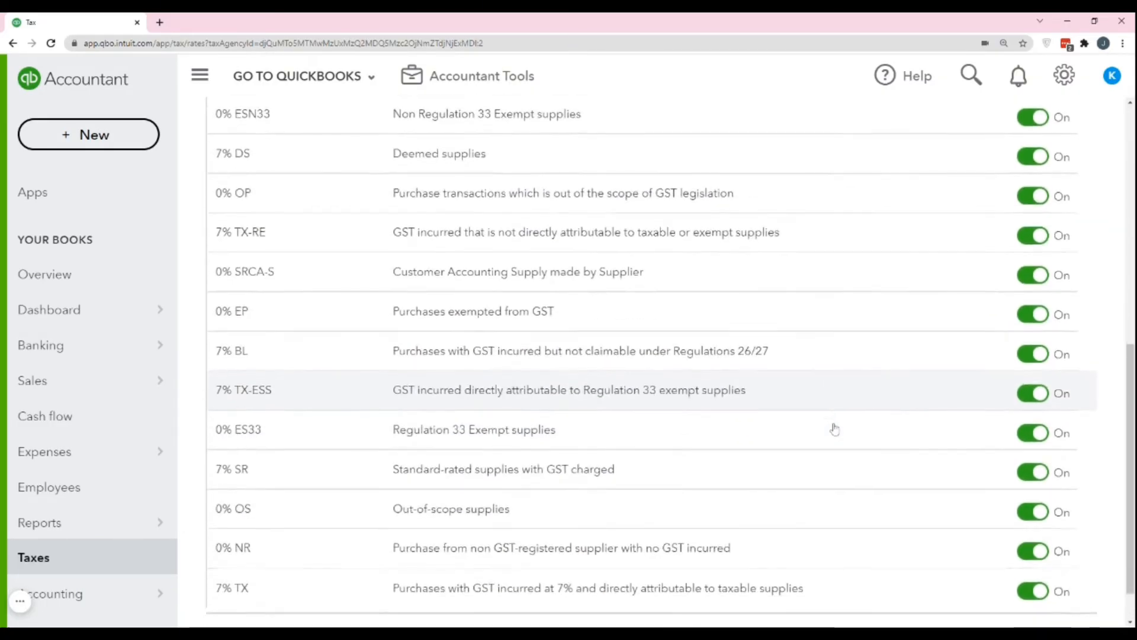
left_click(1038, 544)
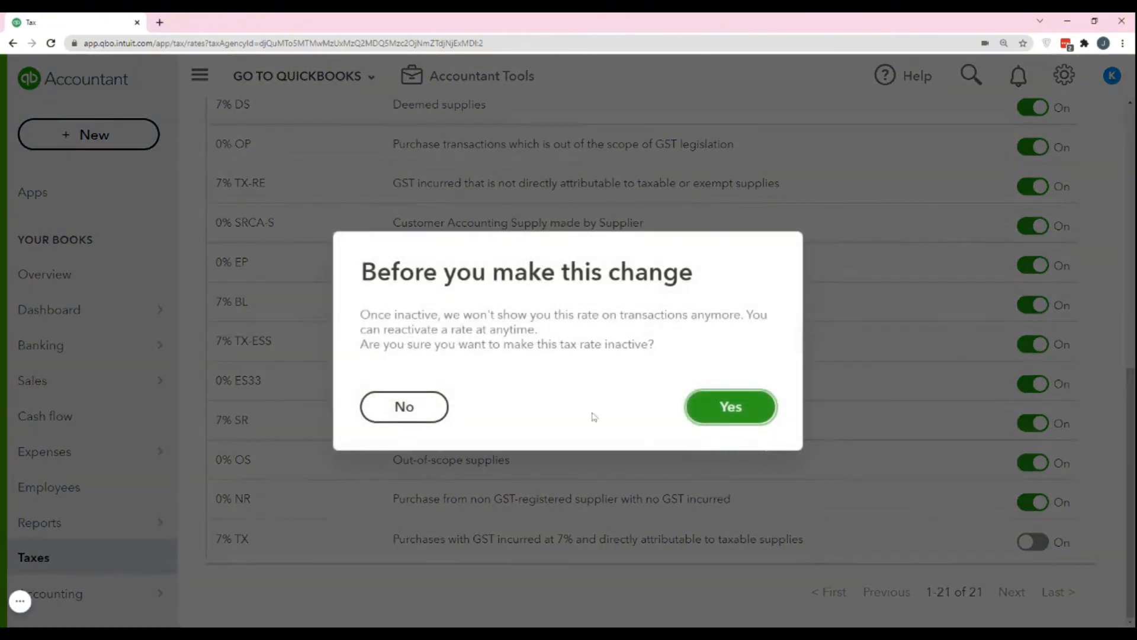
left_click_drag(377, 272, 720, 275)
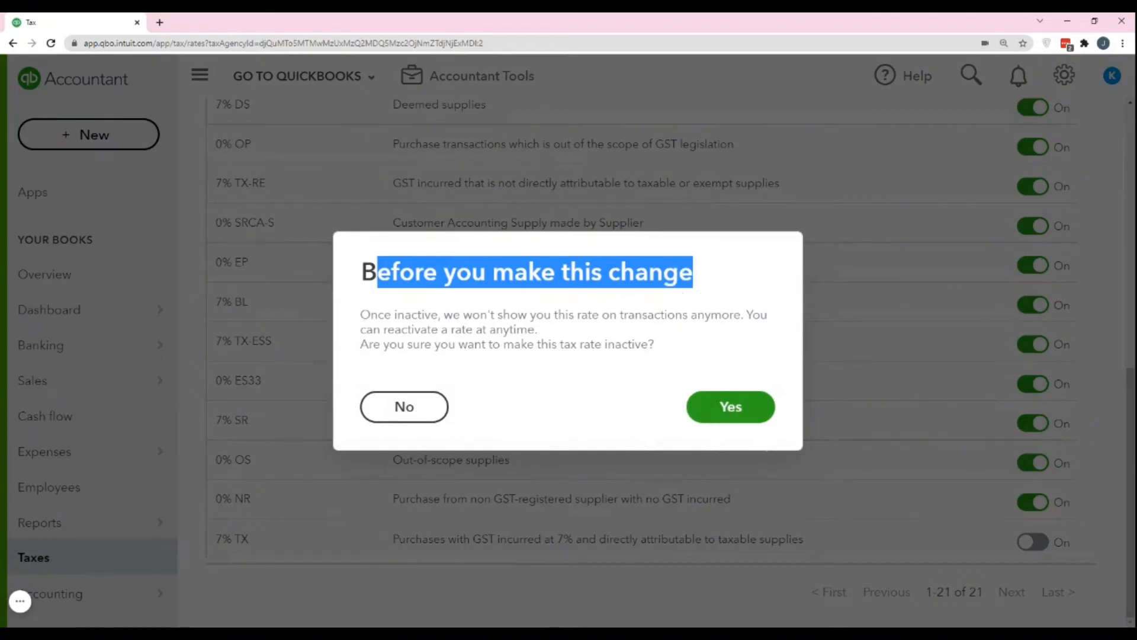
left_click_drag(360, 314, 740, 314)
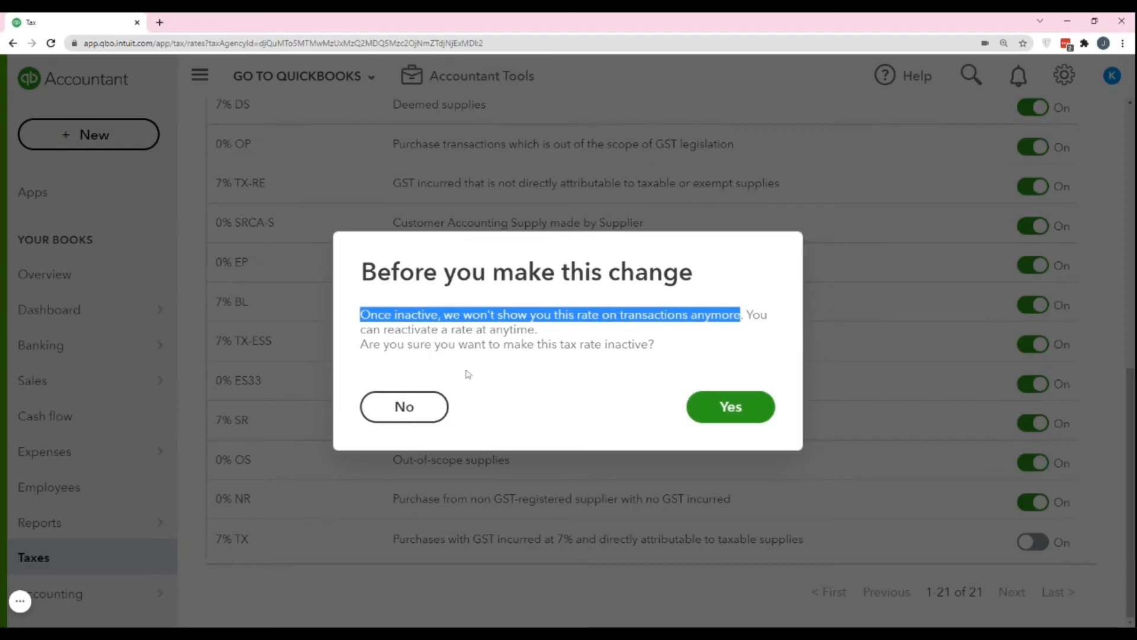
left_click(741, 410)
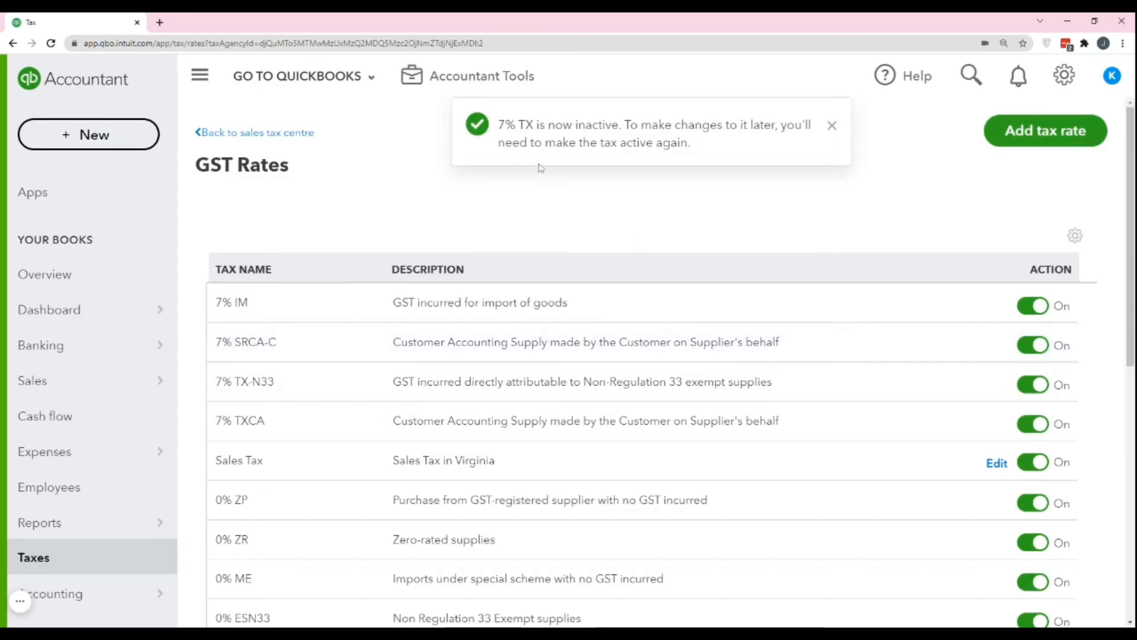
Examine the GST rates list for the deactivated 7% TX rate and view the list's display options.
scroll(542, 225, "down", 5)
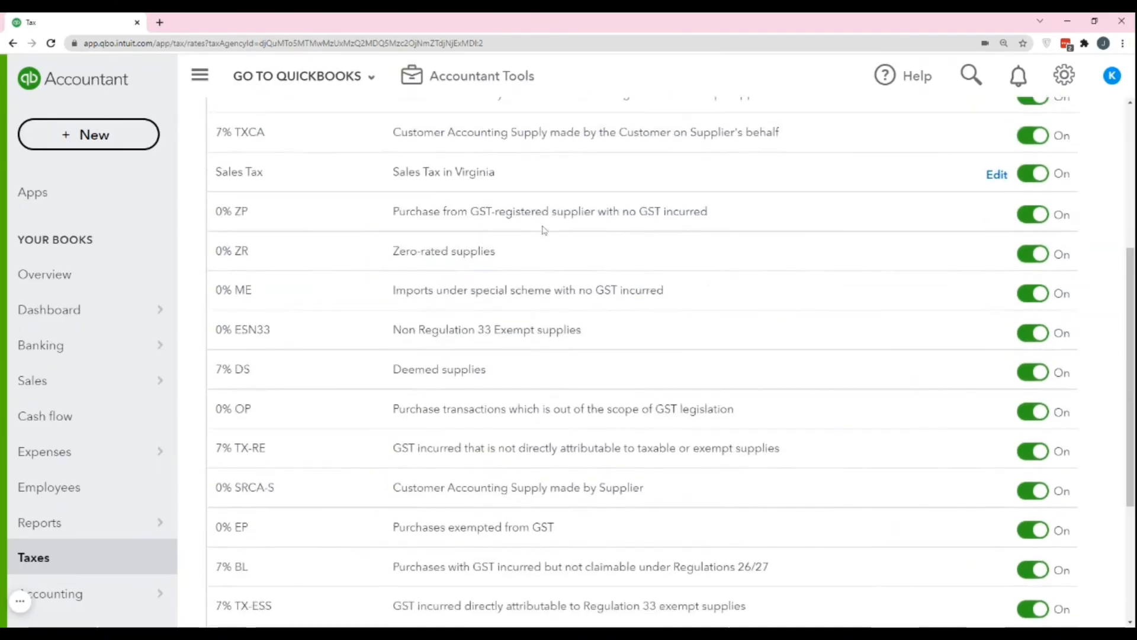
scroll(544, 230, "down", 4)
scroll(560, 273, "up", 9)
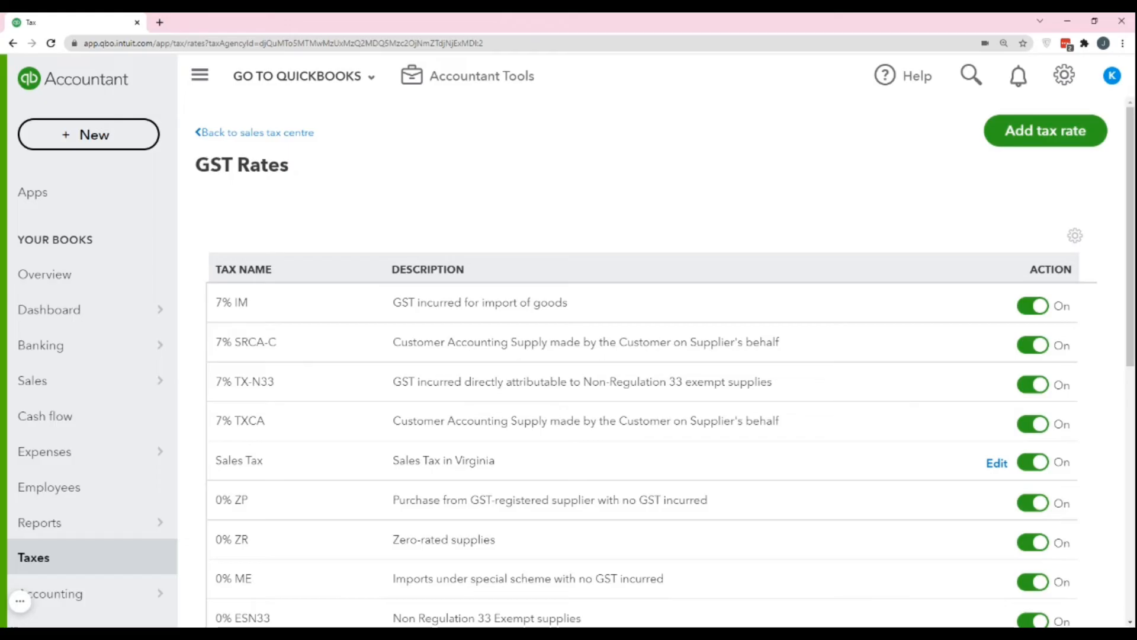
left_click(1075, 236)
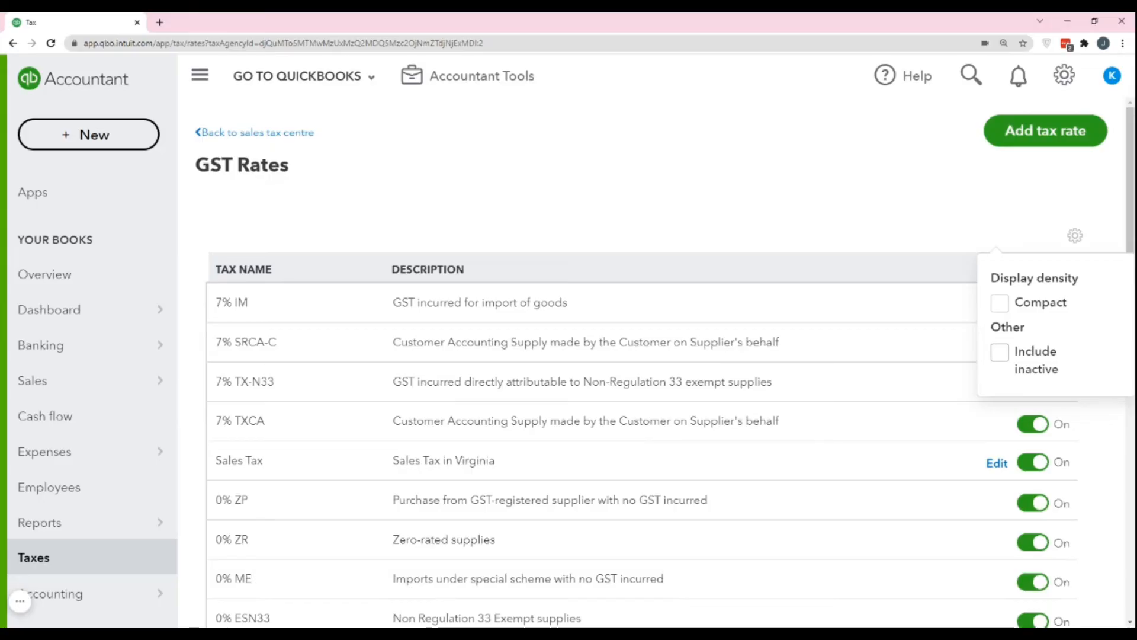
left_click(815, 203)
scroll(815, 204, "down", 7)
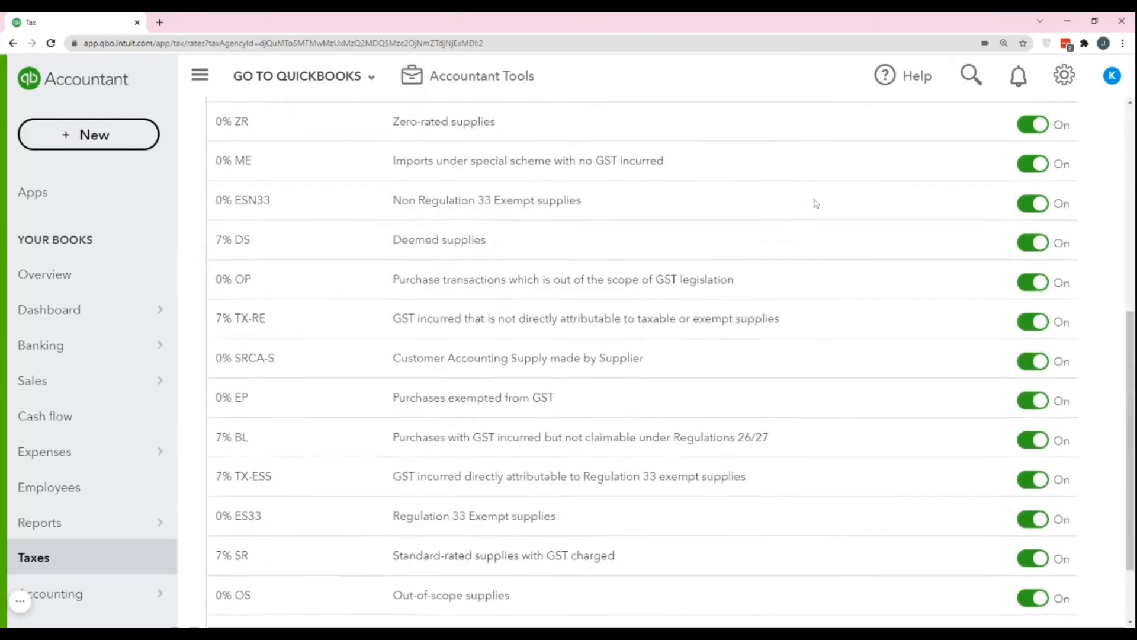
scroll(815, 203, "up", 7)
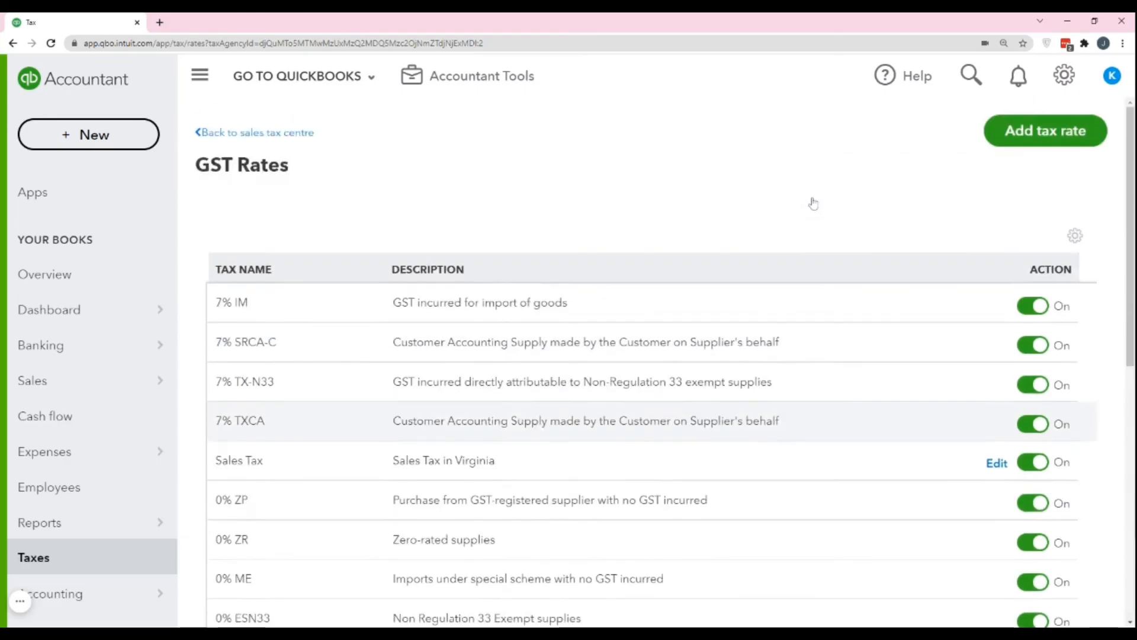
scroll(814, 203, "down", 1)
scroll(810, 203, "up", 1)
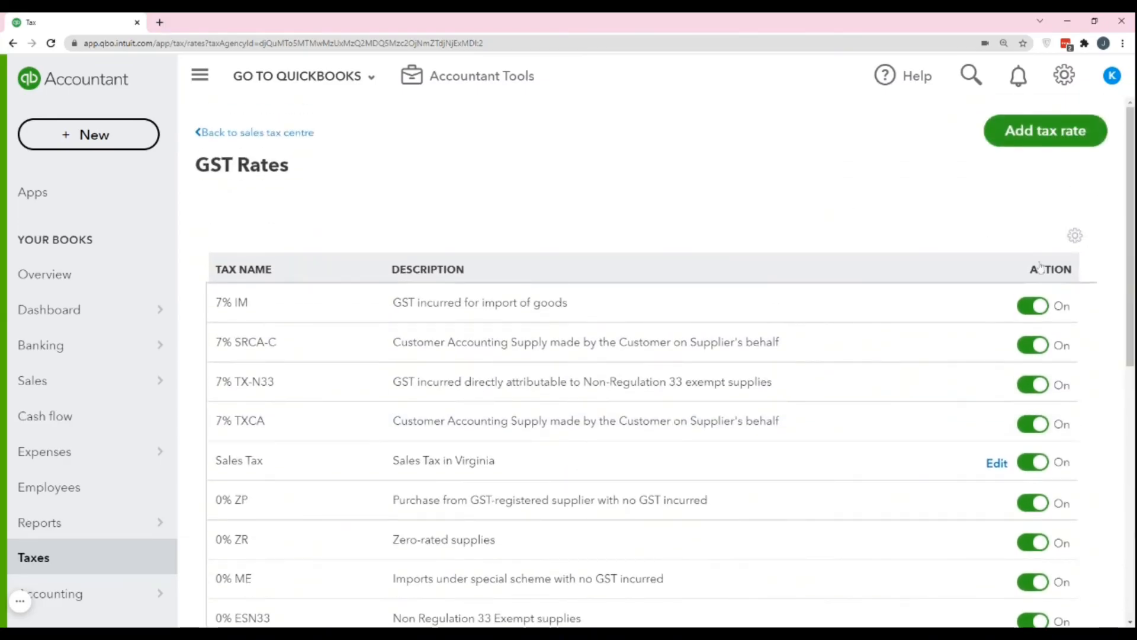
Include inactive rates in the GST rates list and check the 7% TX entry.
left_click(1076, 238)
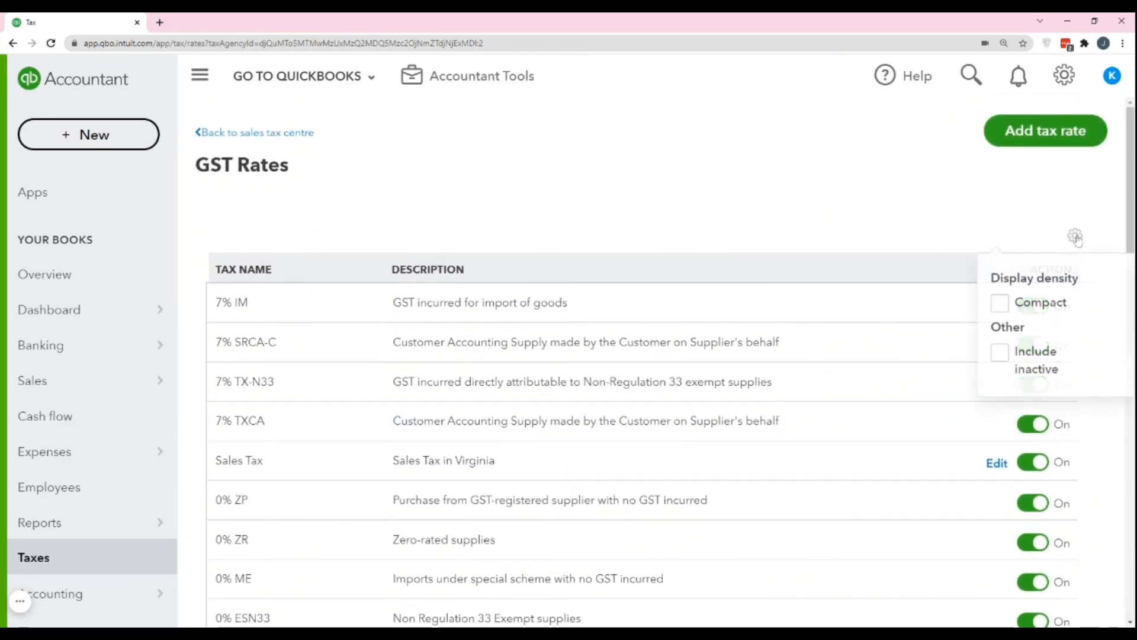
left_click(1000, 353)
left_click(917, 213)
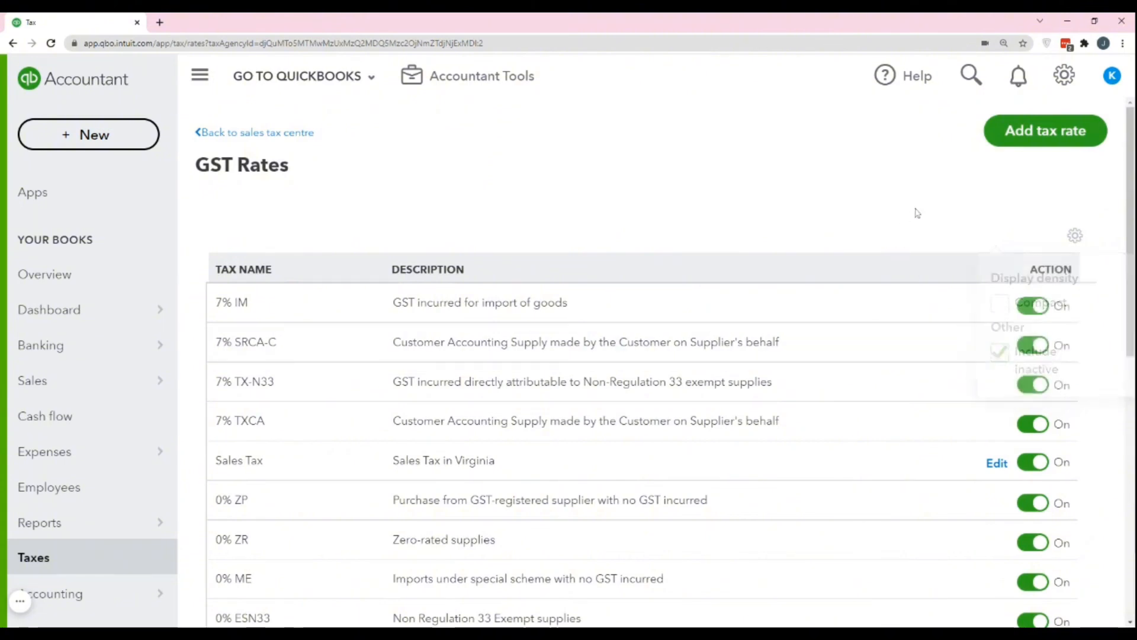
scroll(841, 480, "down", 10)
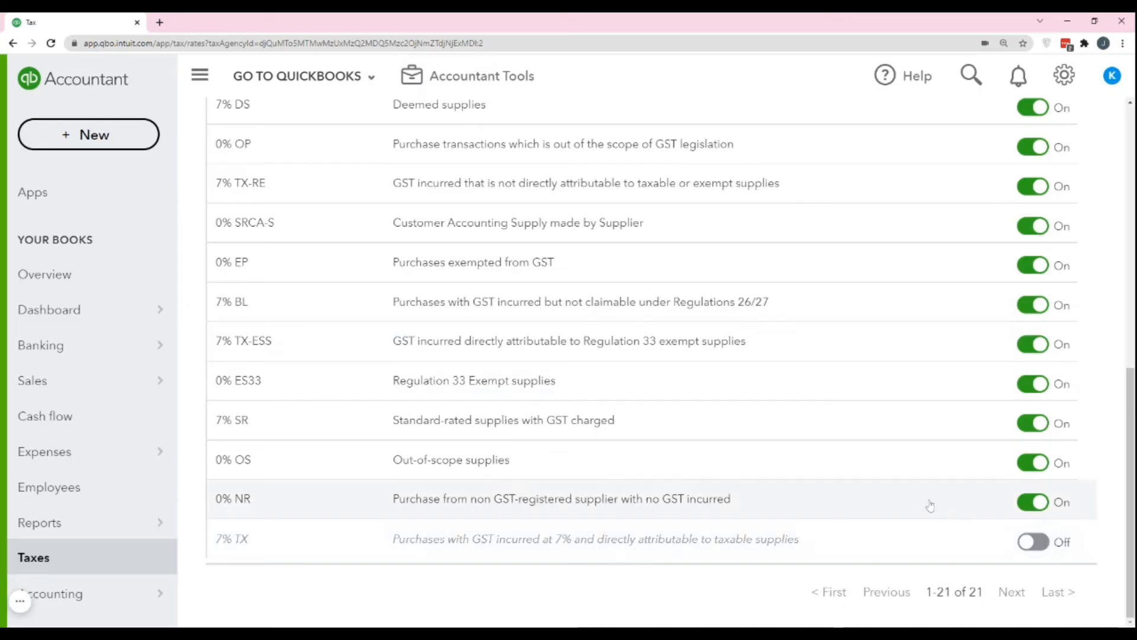
scroll(930, 505, "up", 15)
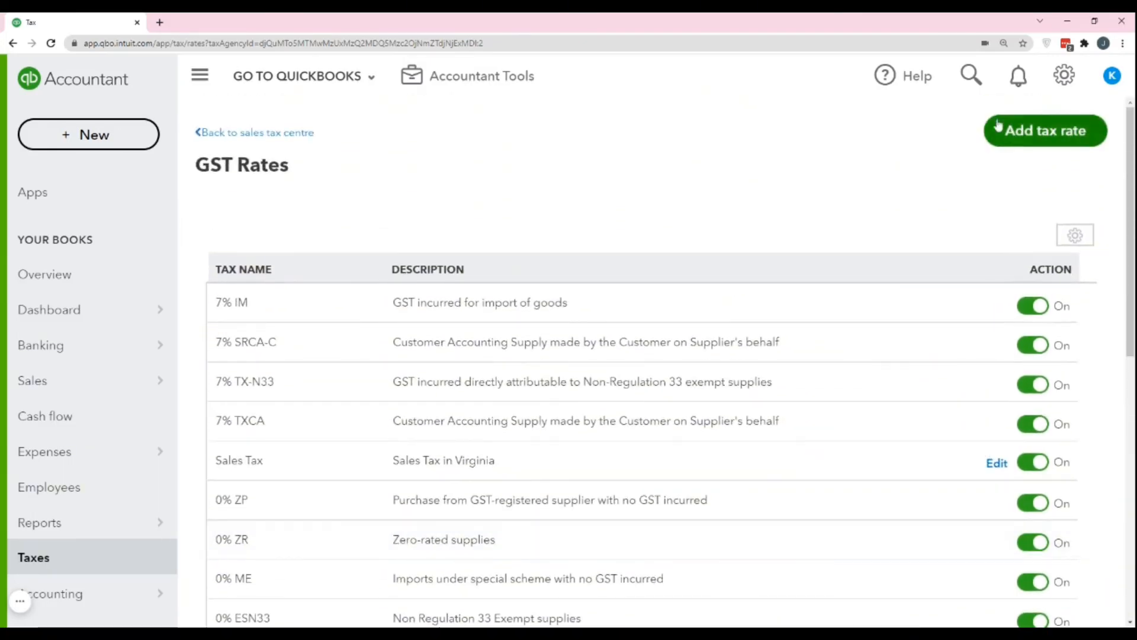
left_click(1042, 132)
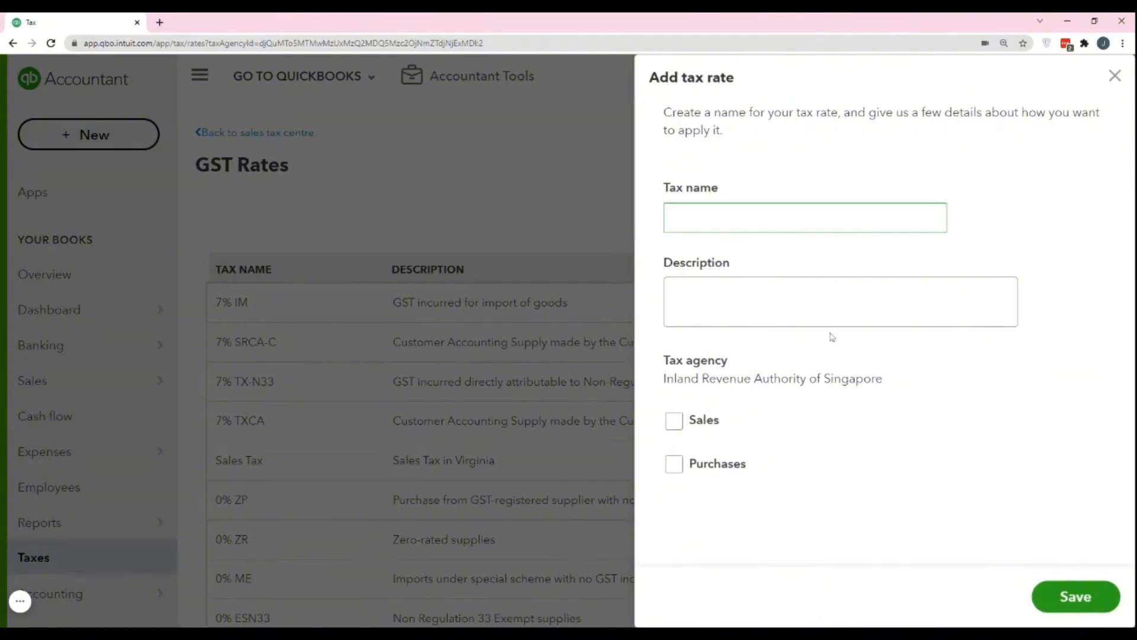
left_click(831, 314)
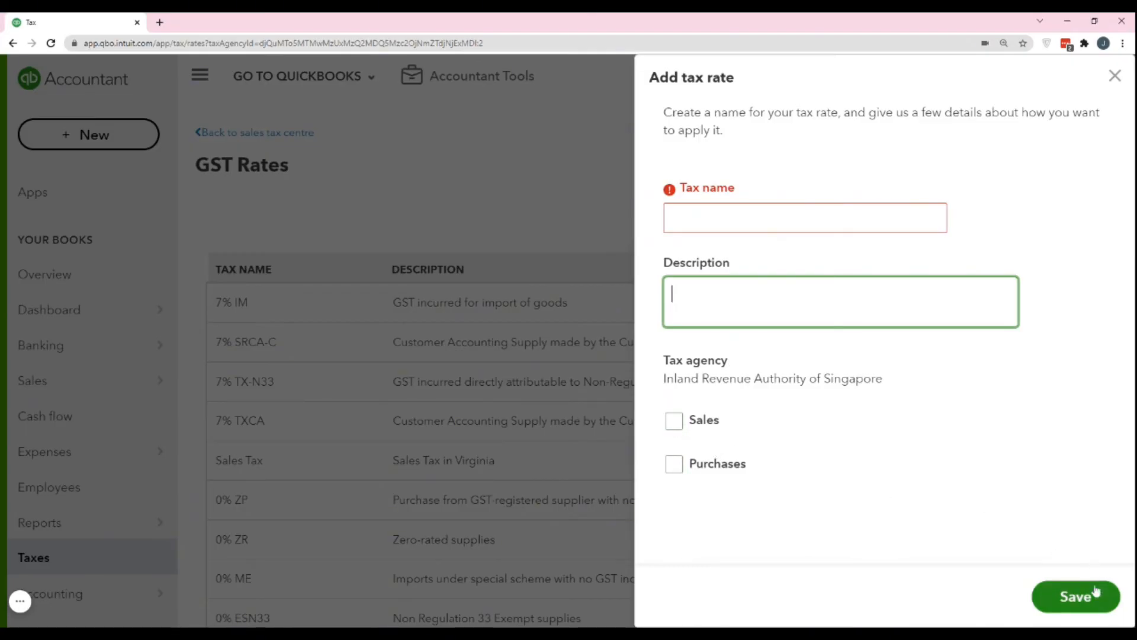
left_click(1113, 77)
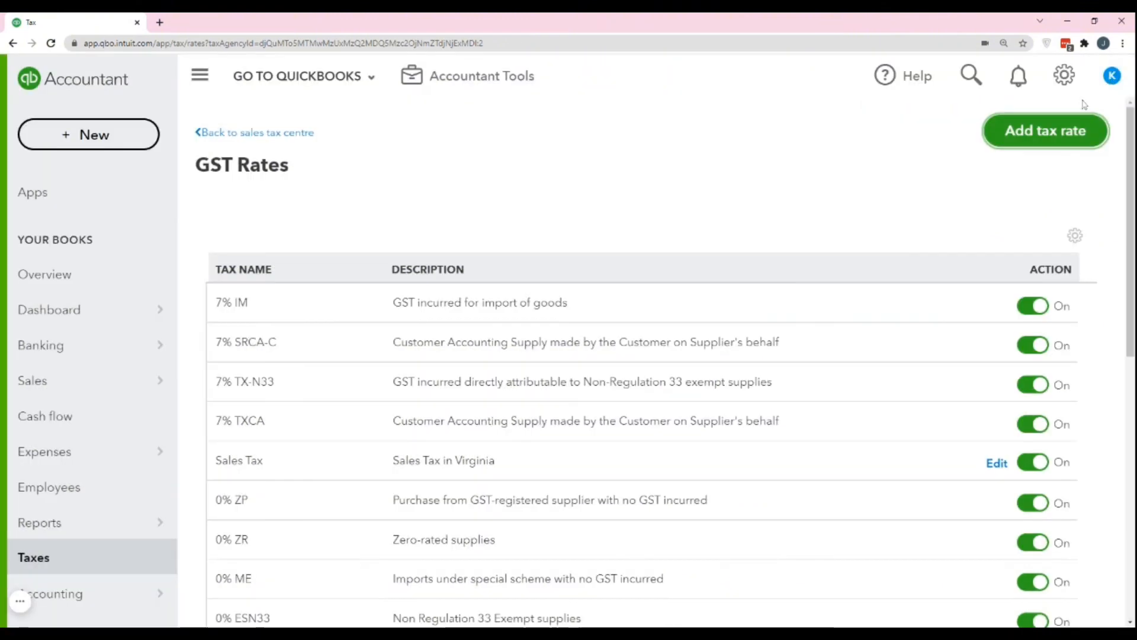